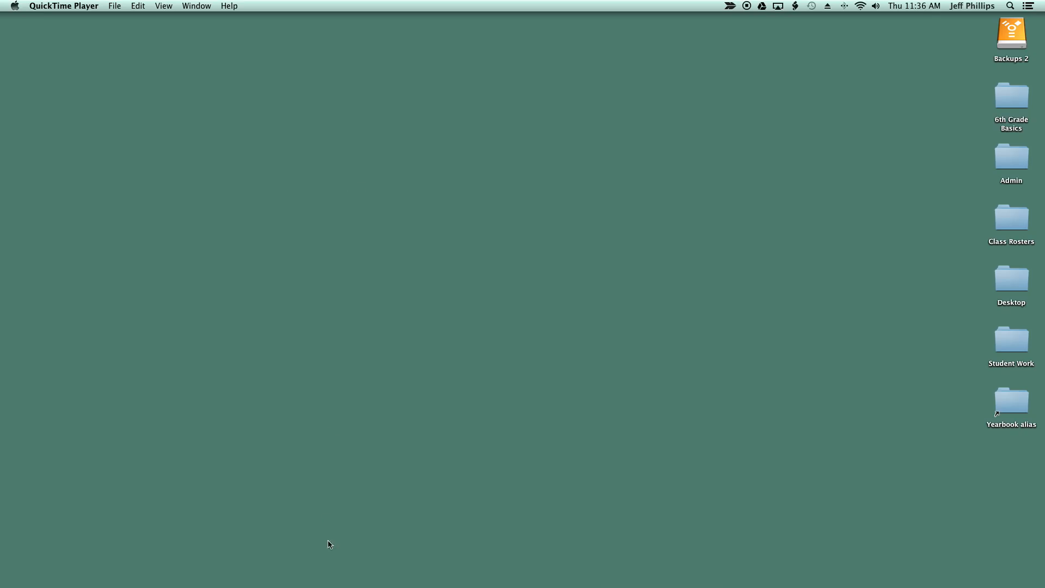
Launch Adobe Photoshop CS4 and start a new document with the Web preset at 1024 x 768 pixels.
mouse_move(351, 585)
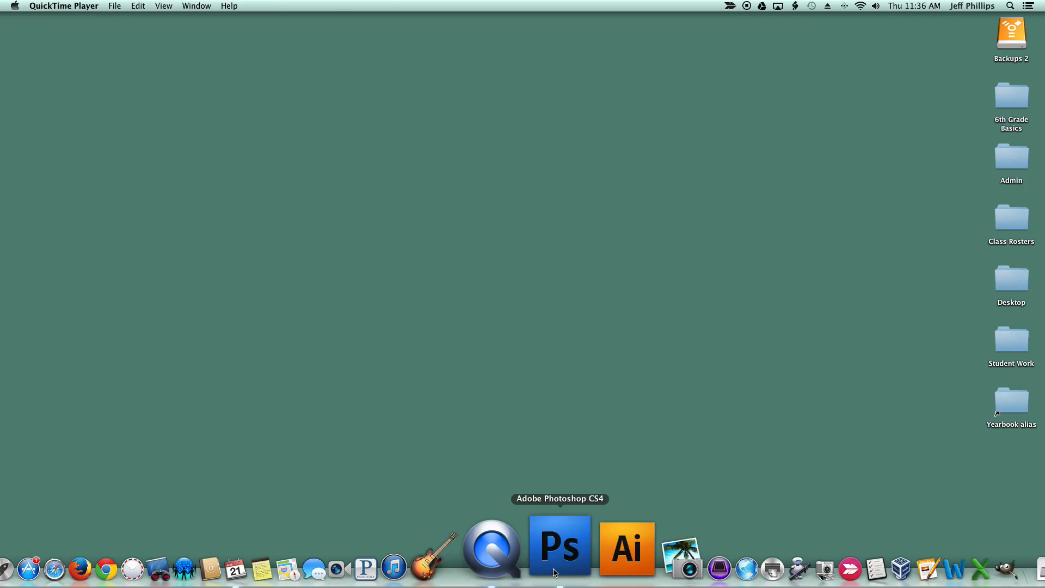
left_click(555, 572)
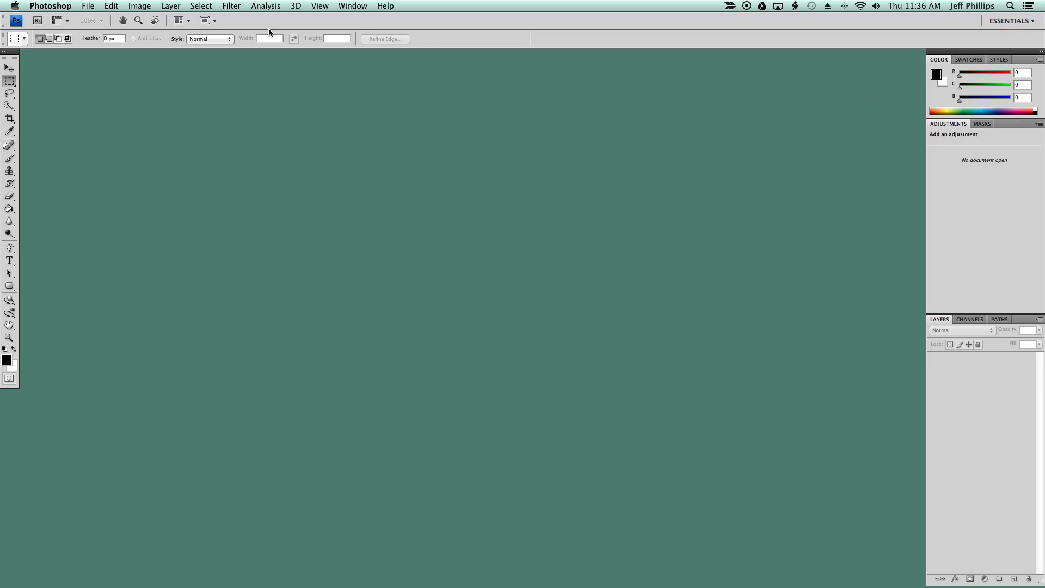
left_click(90, 8)
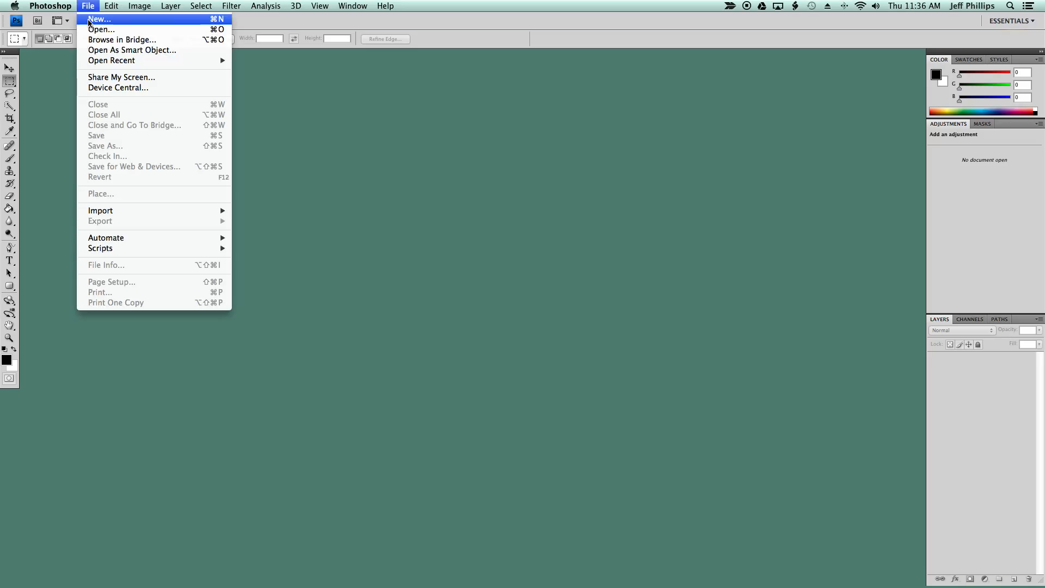
left_click(88, 21)
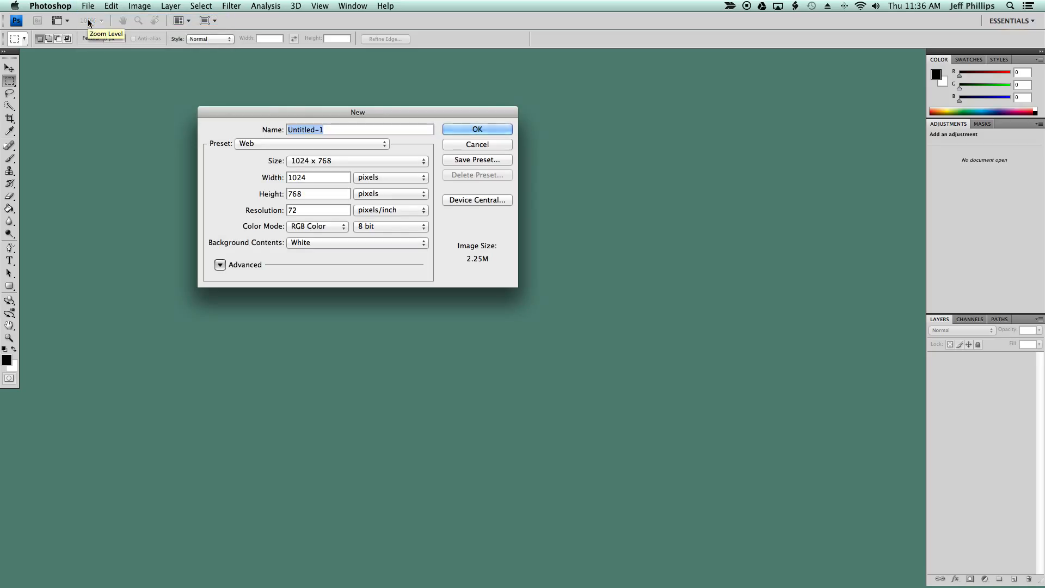
left_click(275, 144)
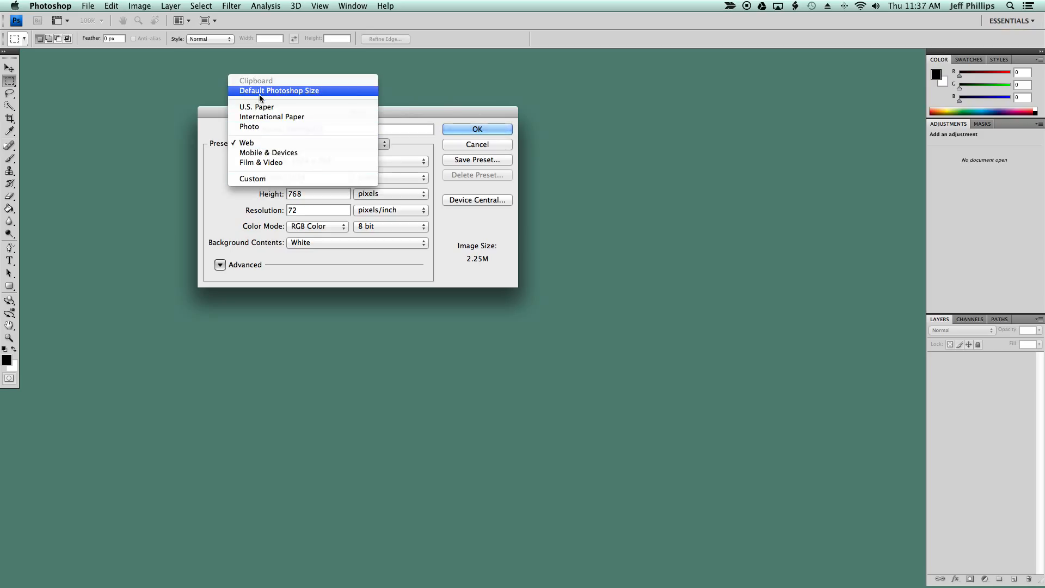
left_click(251, 144)
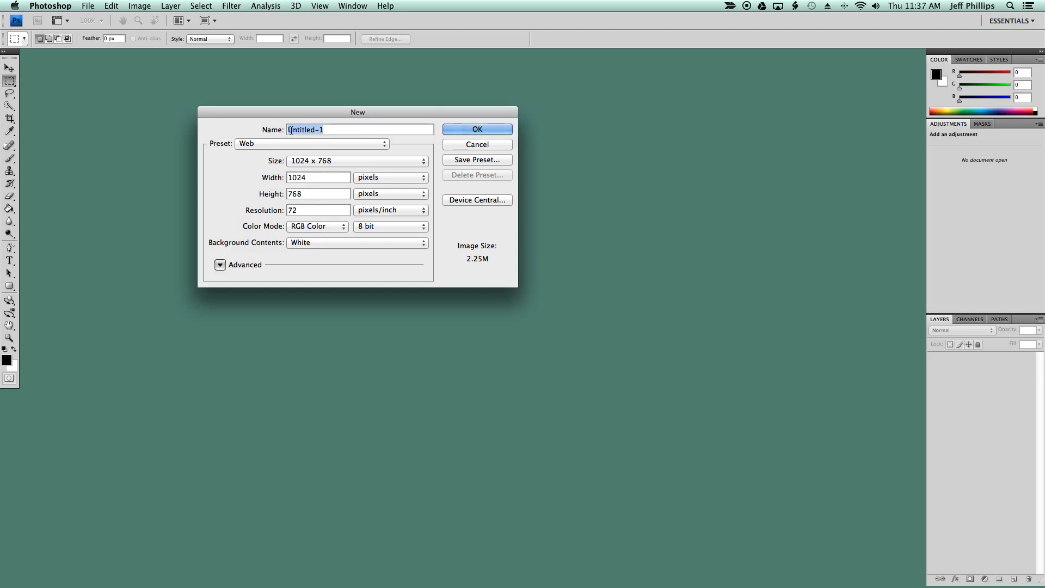
Create the document with the name Balance Project 1 and enlarge its window beyond the canvas edges.
type("Bala")
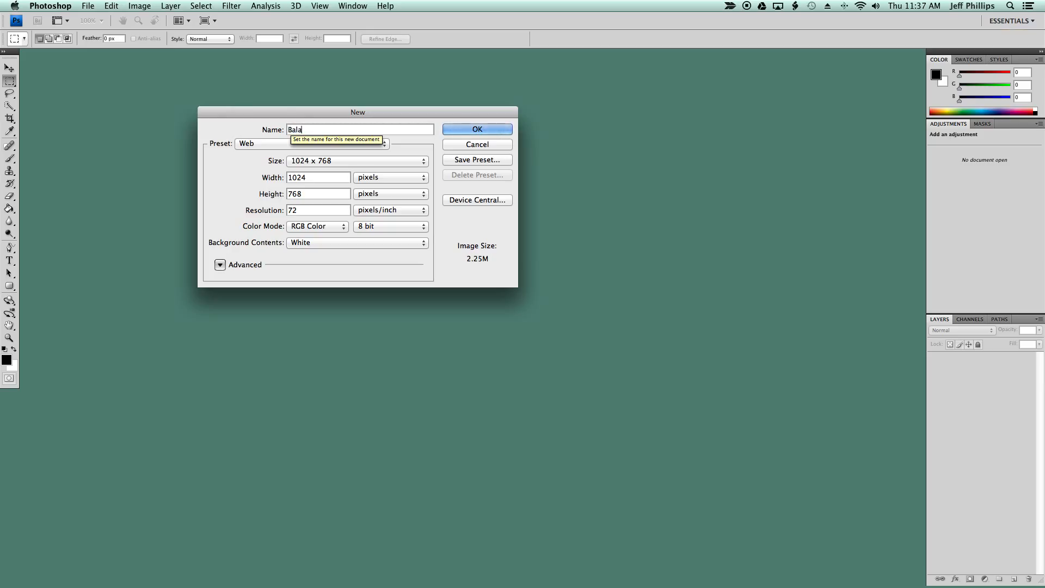
type("c")
key("BackSpace")
type("nce Project")
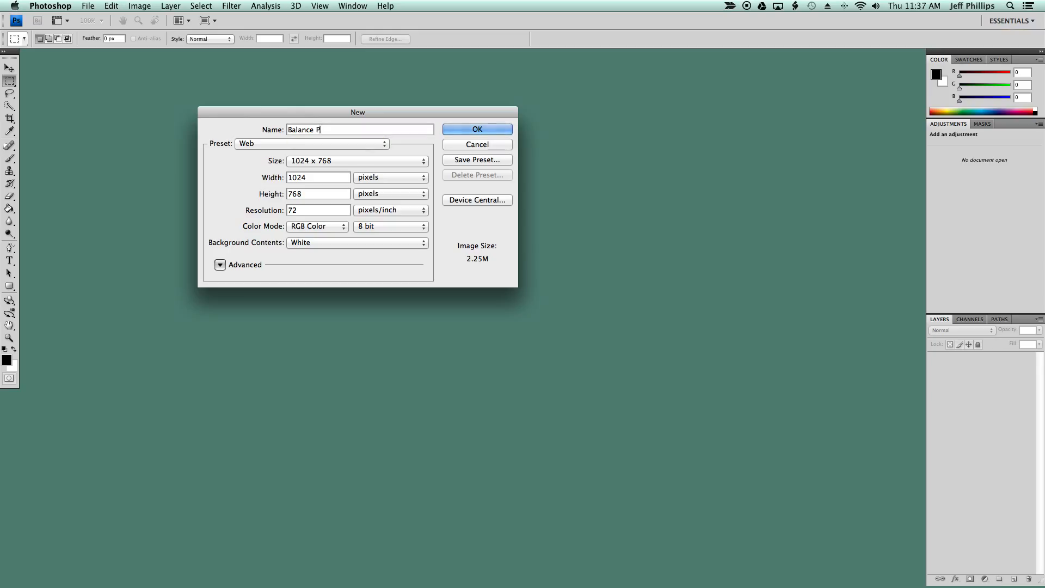
type(" 1")
left_click(462, 132)
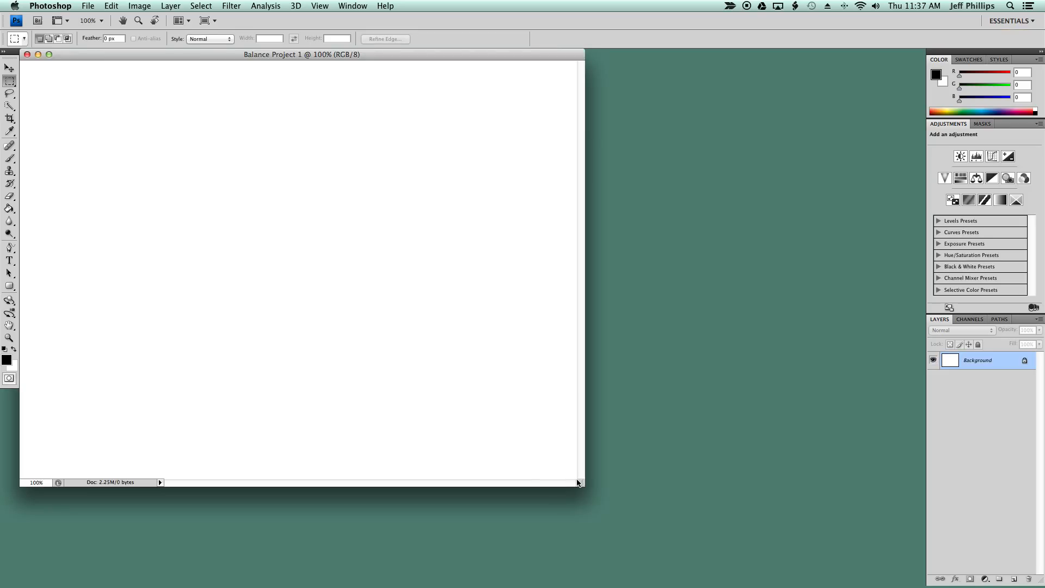
left_click_drag(581, 482, 659, 529)
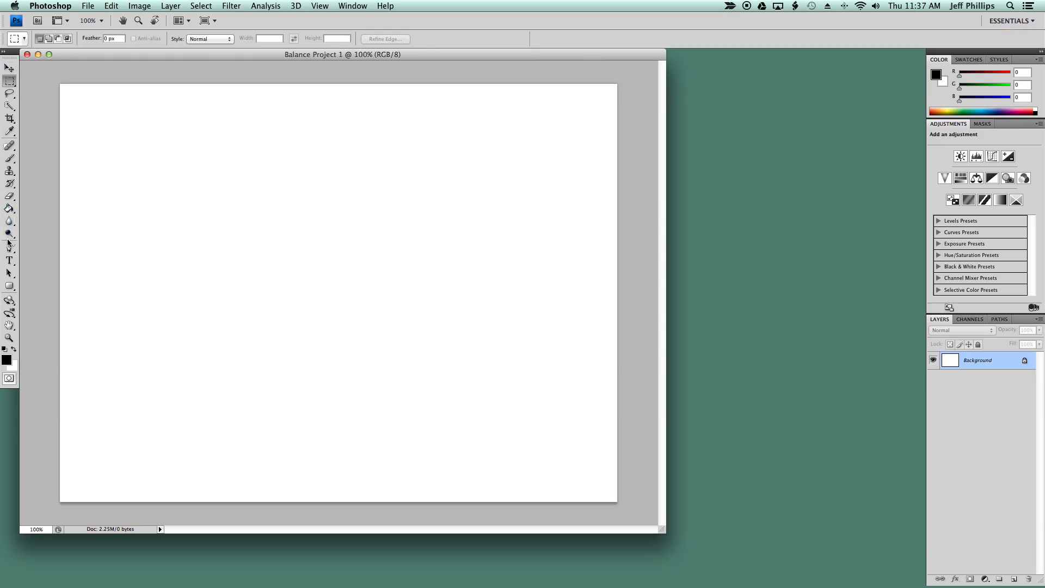
Switch to the Gradient tool and choose the Blue preset gradient.
left_click(8, 209)
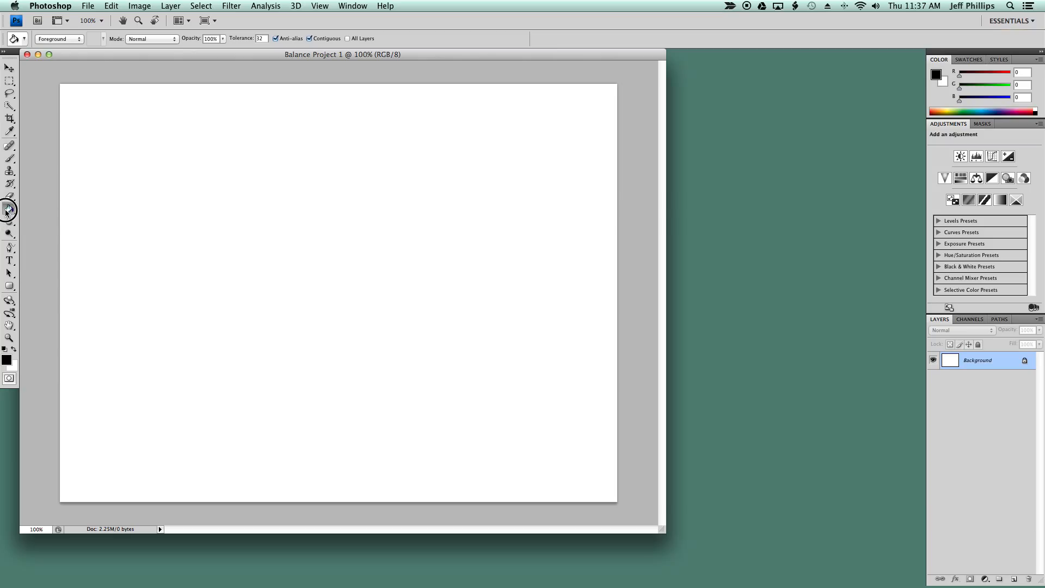
left_click(6, 212)
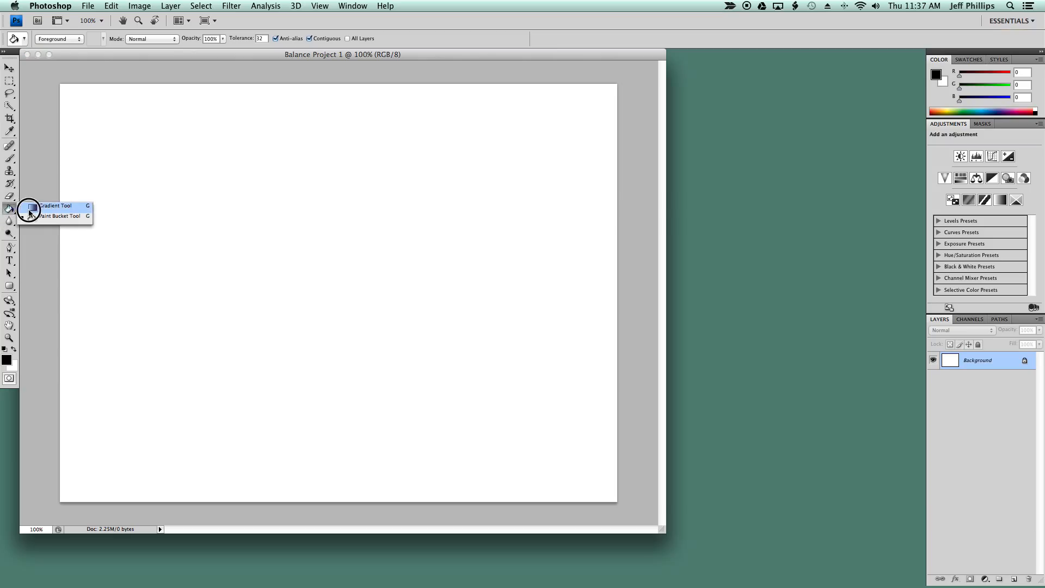
left_click(30, 208)
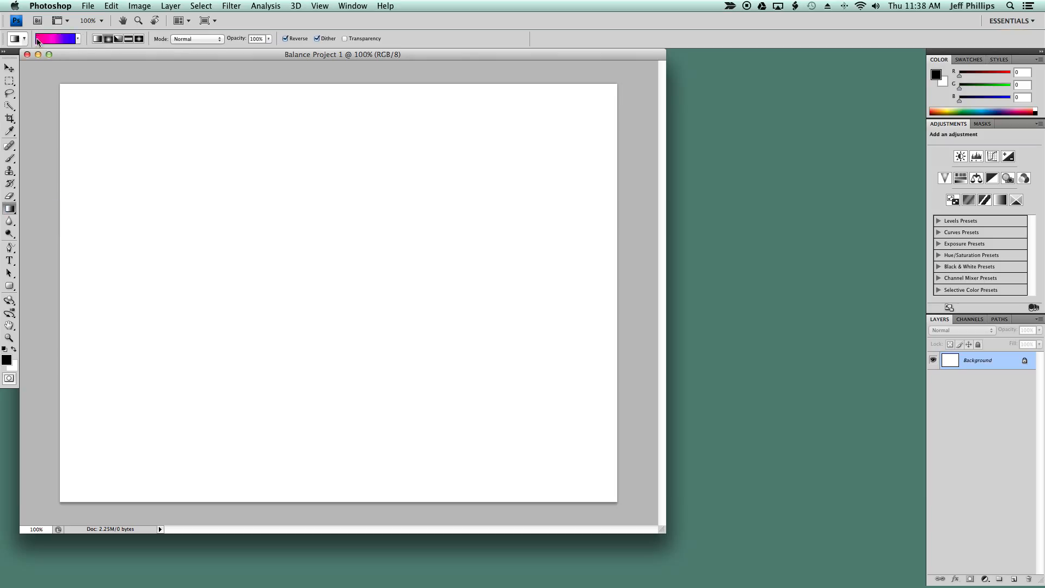
left_click(77, 39)
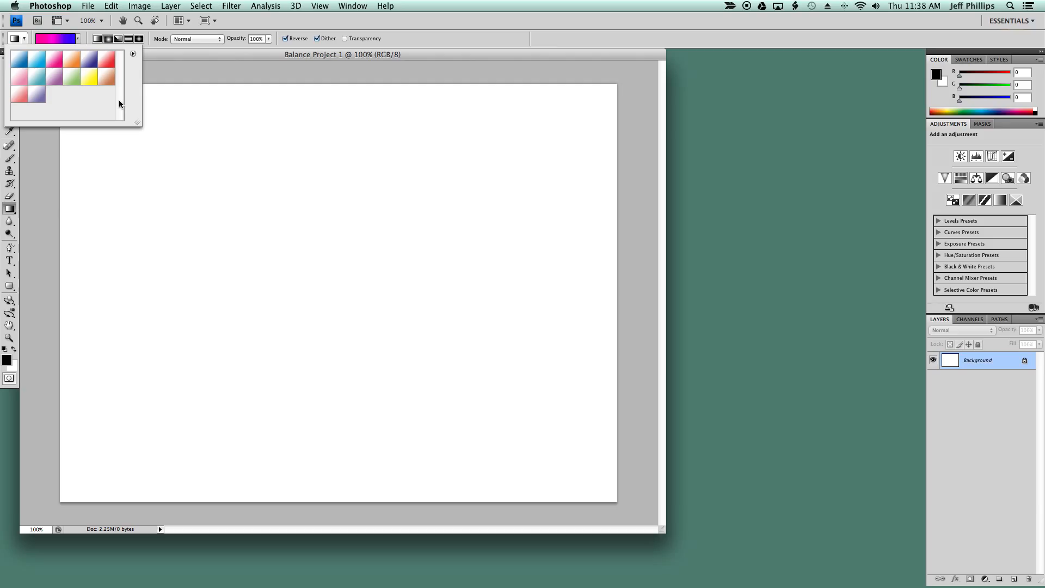
left_click(133, 54)
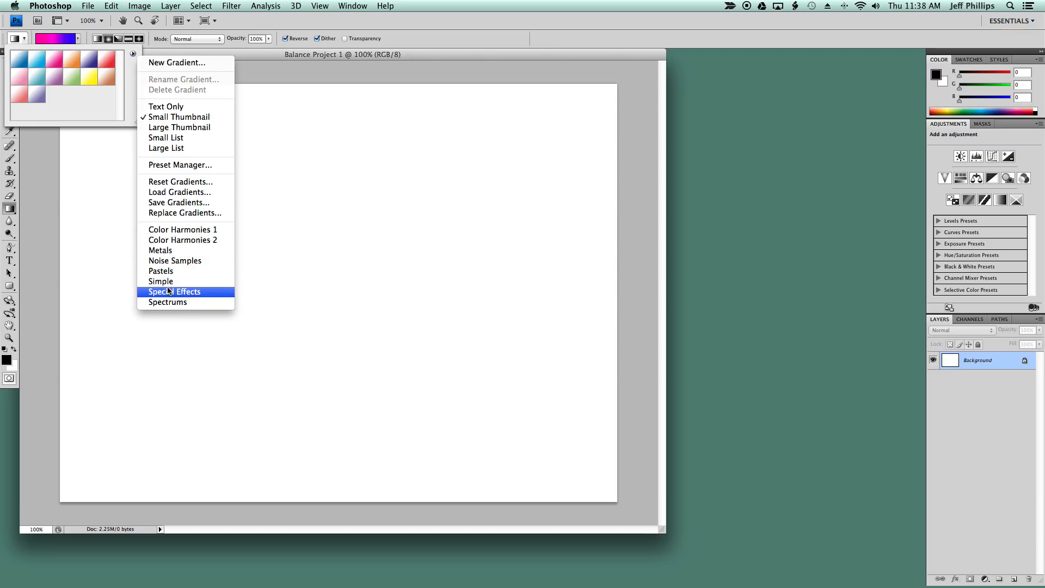
left_click(77, 98)
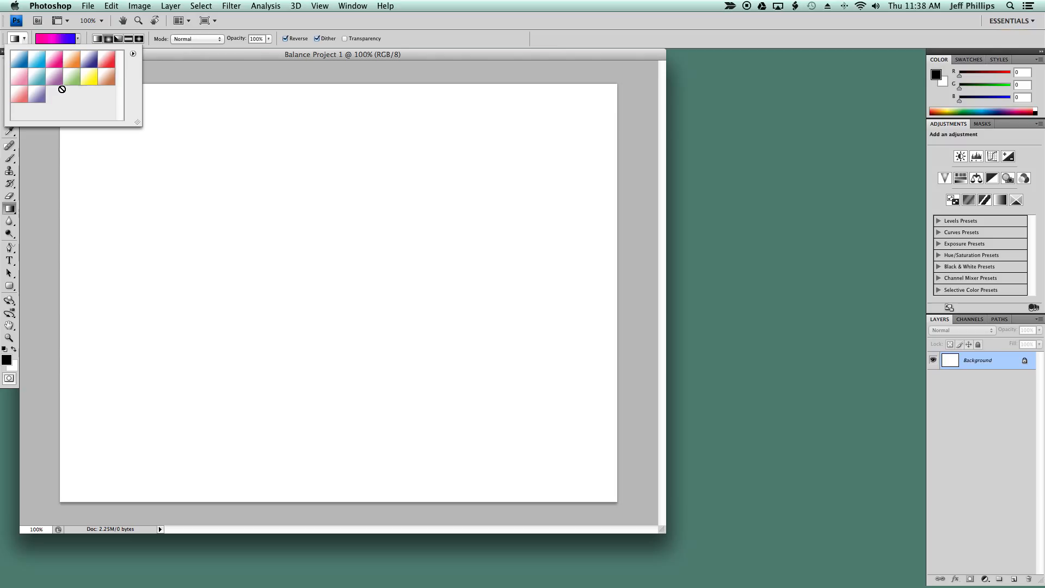
left_click(19, 61)
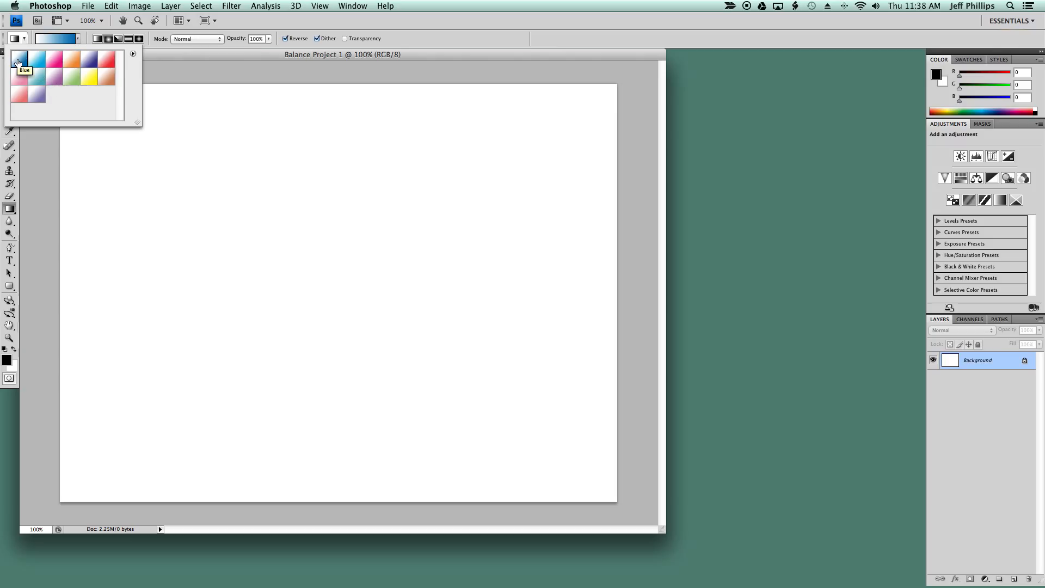
Fill the background with a horizontal linear gradient running from the canvas's left edge to its right edge.
left_click(96, 40)
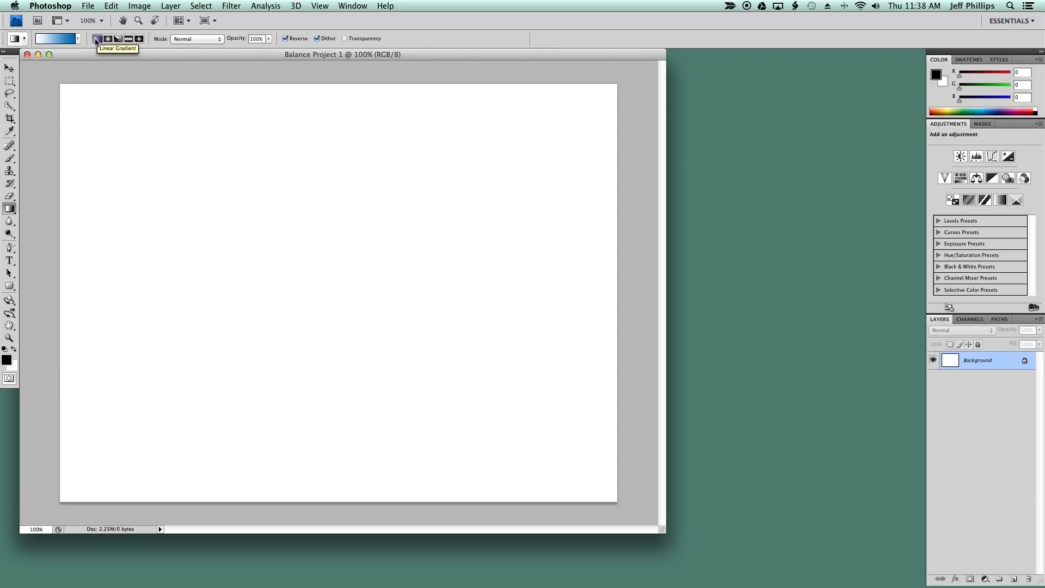
left_click(108, 39)
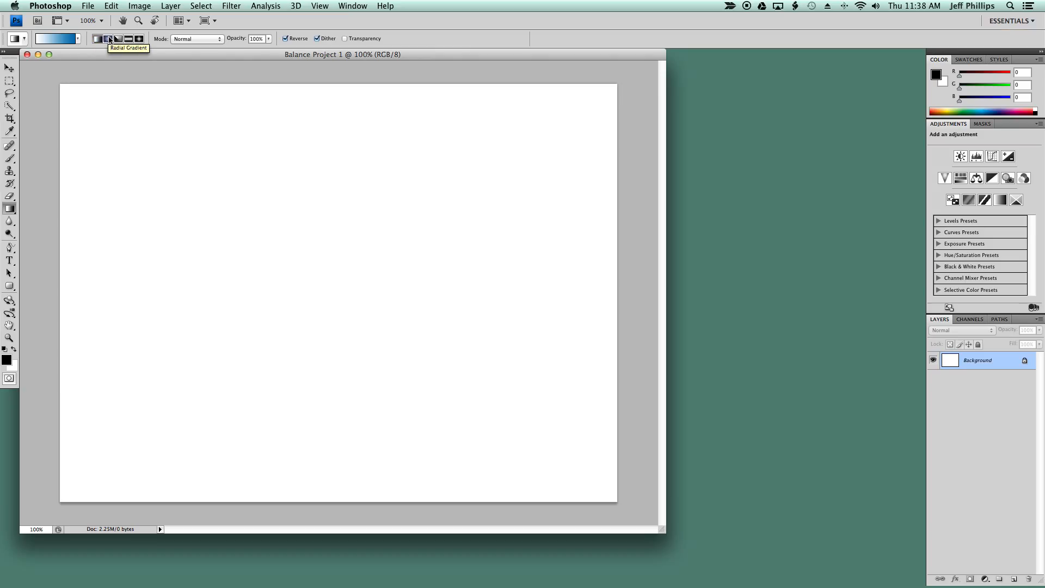
left_click(97, 39)
left_click_drag(54, 290, 628, 295)
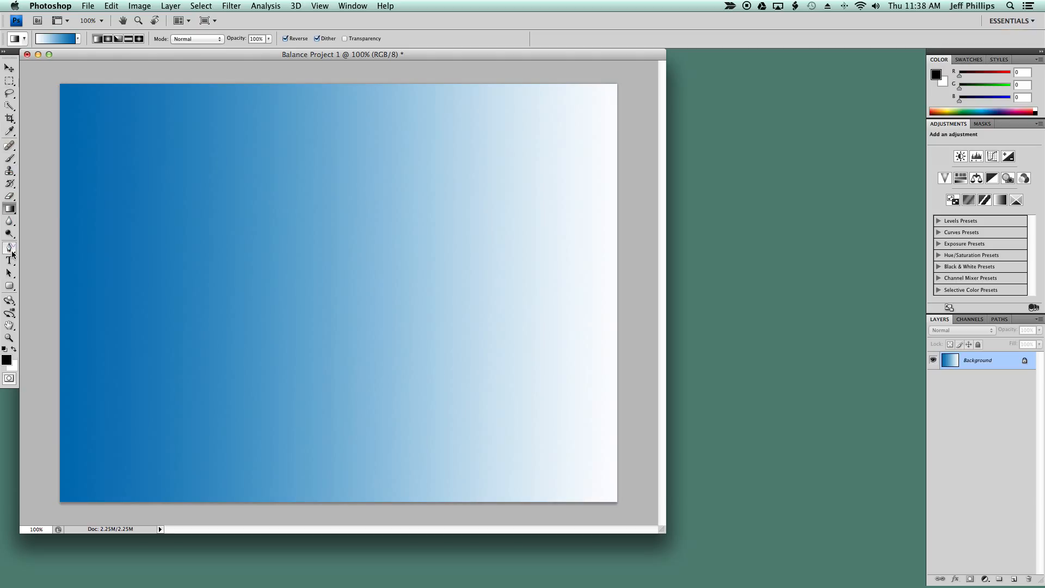
Switch to the Rectangle tool and set its shape color to near-white fefefe.
left_click(10, 286)
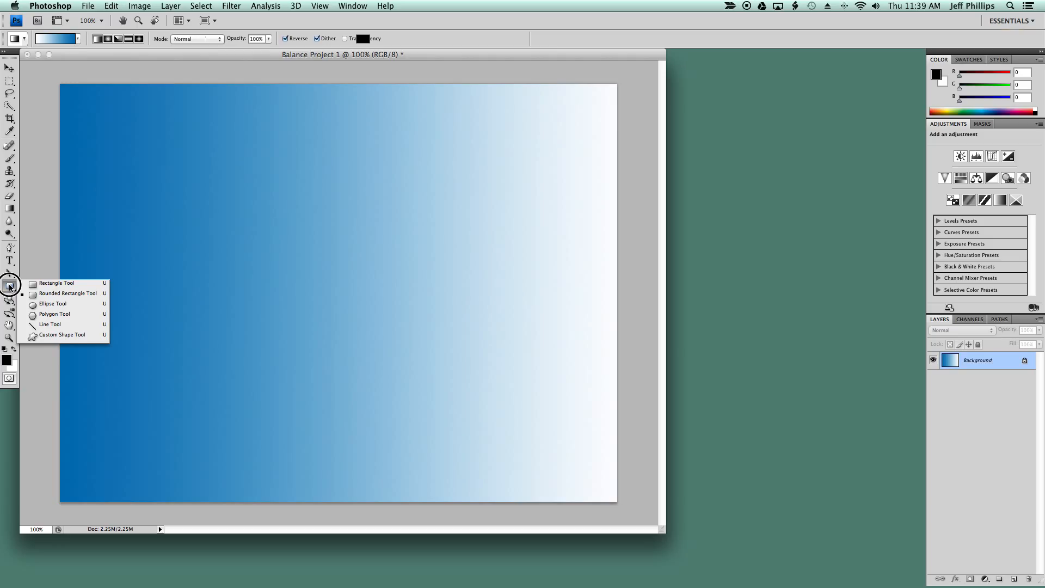
left_click(32, 283)
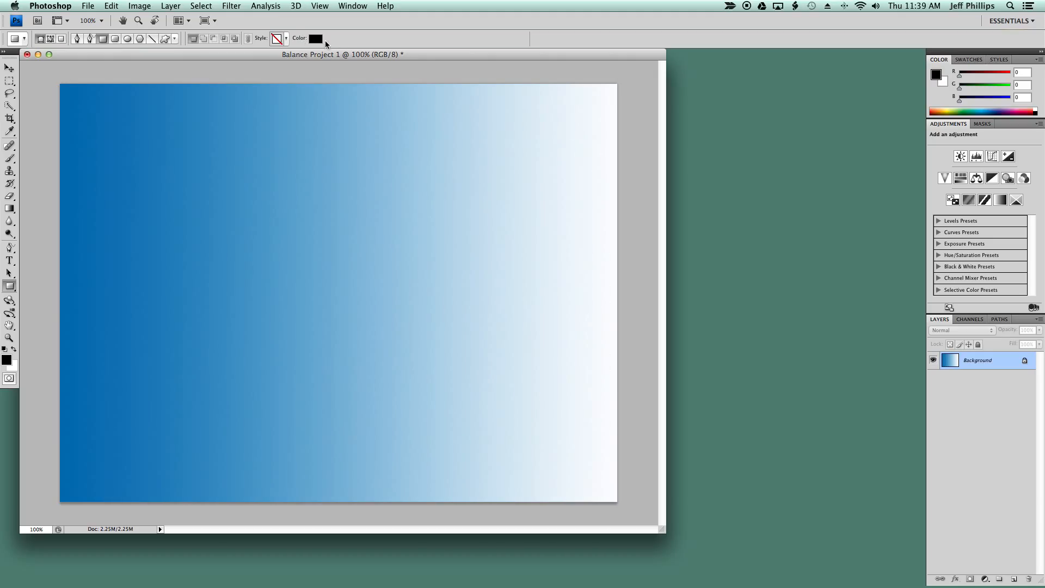
left_click(317, 39)
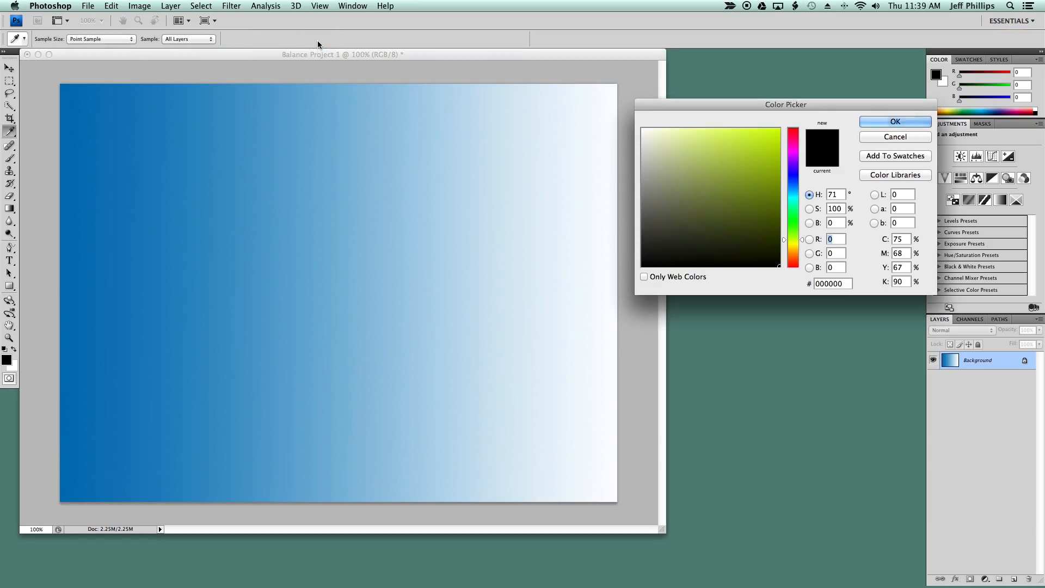
left_click(640, 128)
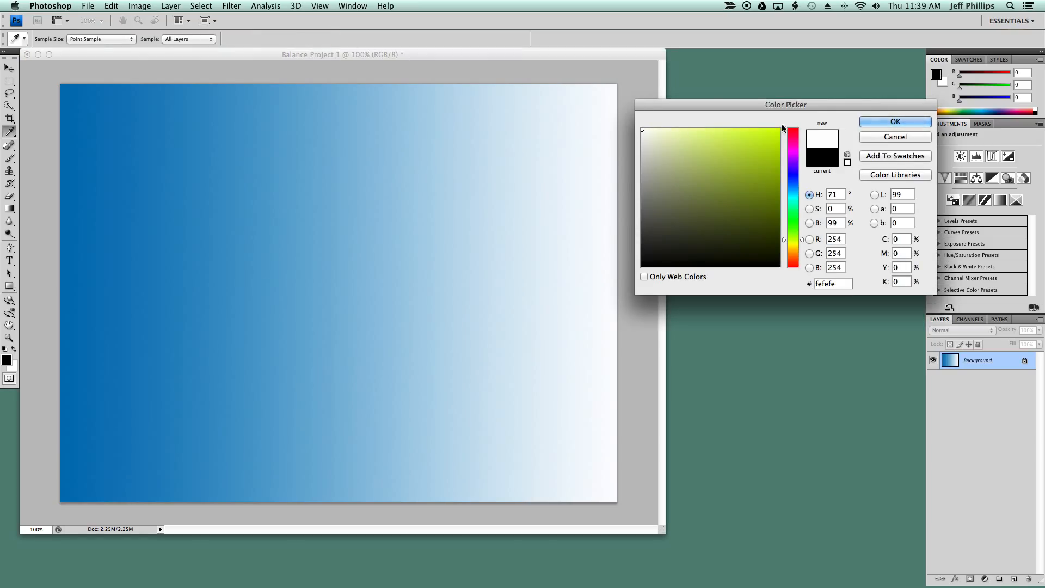
left_click(876, 125)
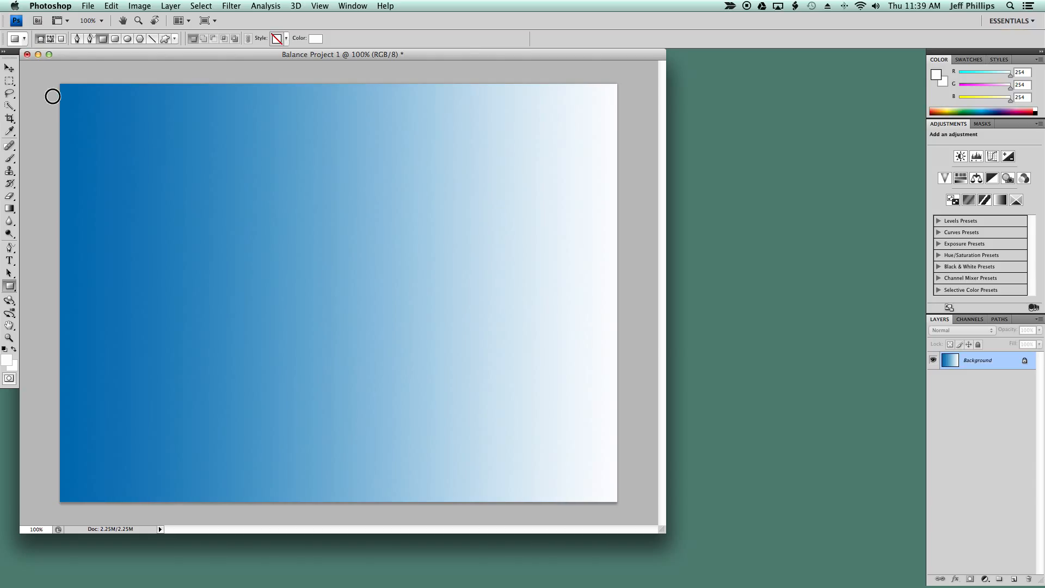
Draw seven white rectangles of varied sizes over the blue left side of the canvas, some extending past the edge.
left_click_drag(53, 97, 141, 218)
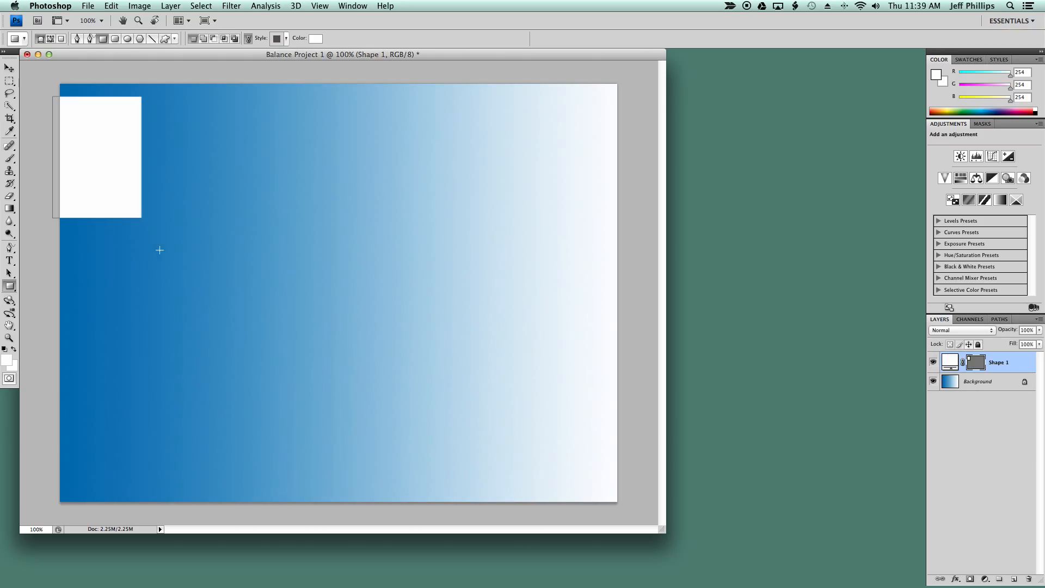
left_click_drag(162, 255, 56, 377)
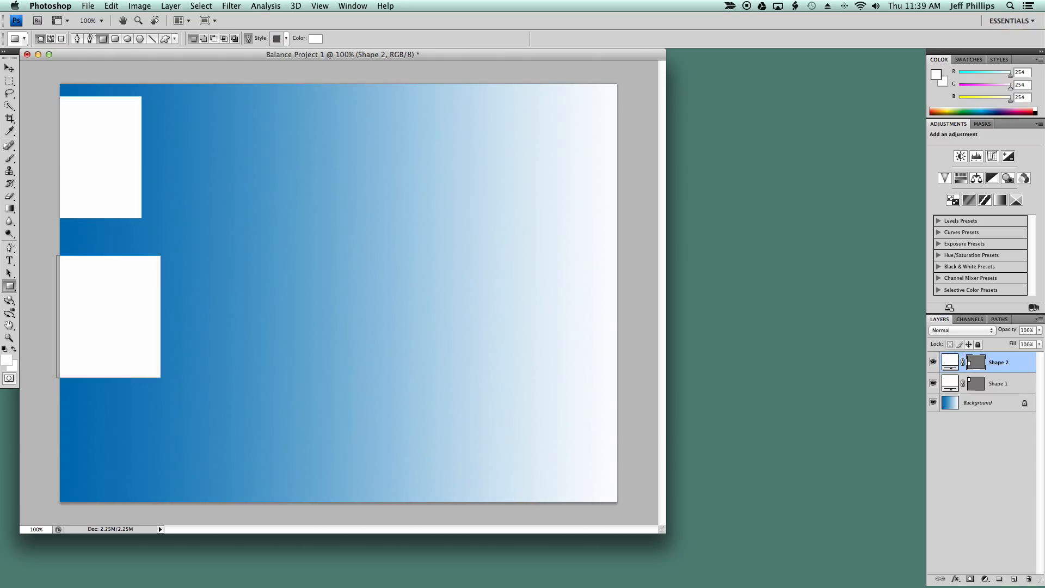
left_click_drag(226, 229, 161, 336)
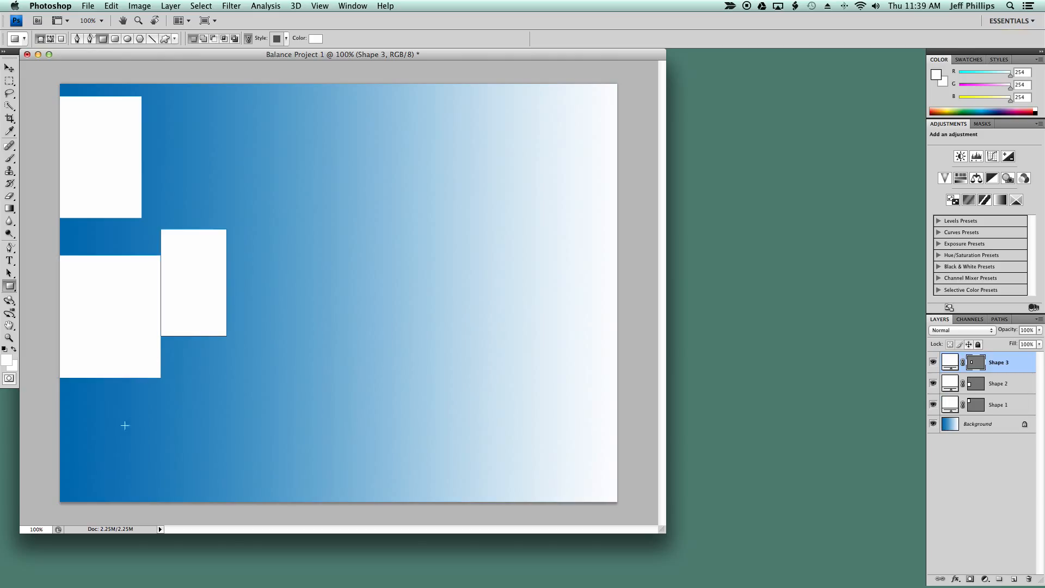
left_click_drag(121, 428, 207, 488)
left_click_drag(214, 369, 181, 404)
left_click_drag(168, 121, 274, 200)
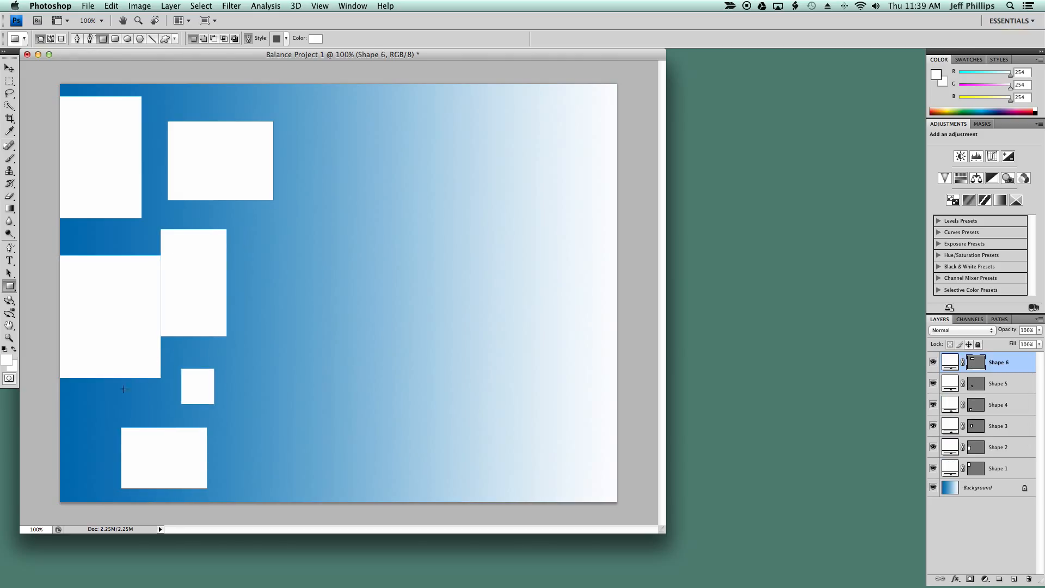
left_click_drag(37, 432, 107, 493)
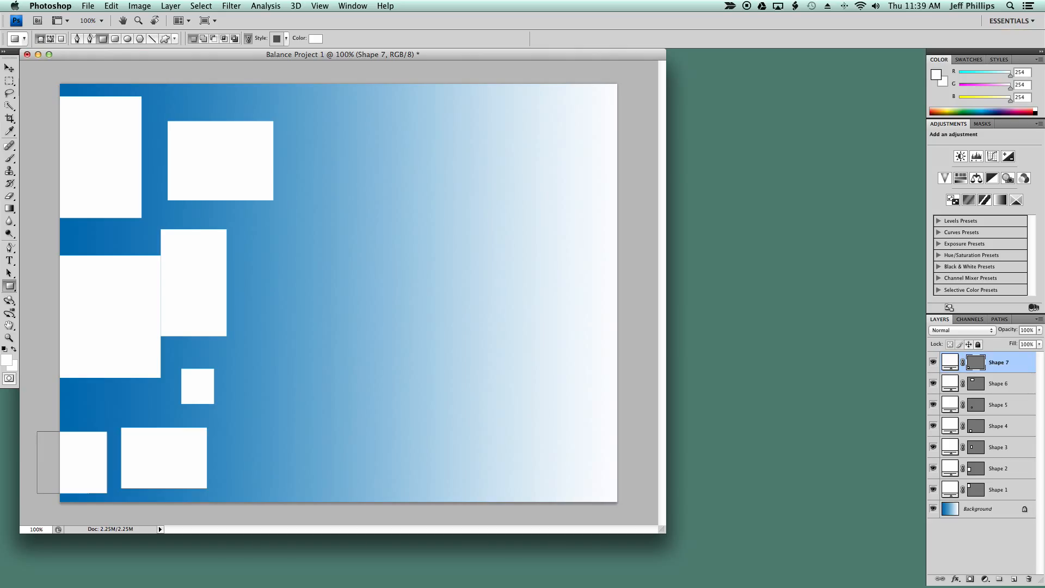
Change the color of the rectangle in the canvas's lower-left corner to light blue d9e1fa.
left_click(316, 38)
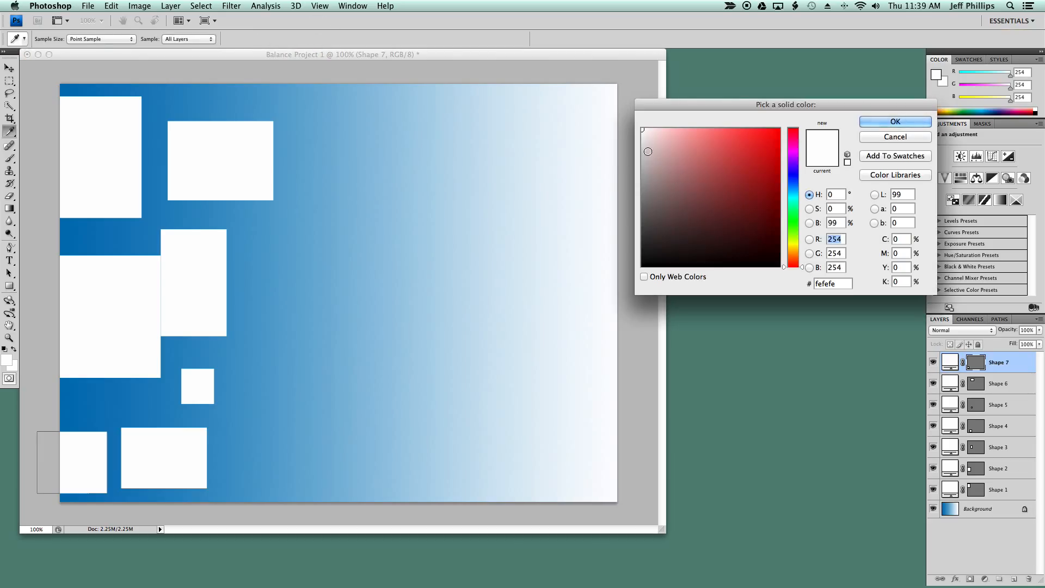
left_click(785, 180)
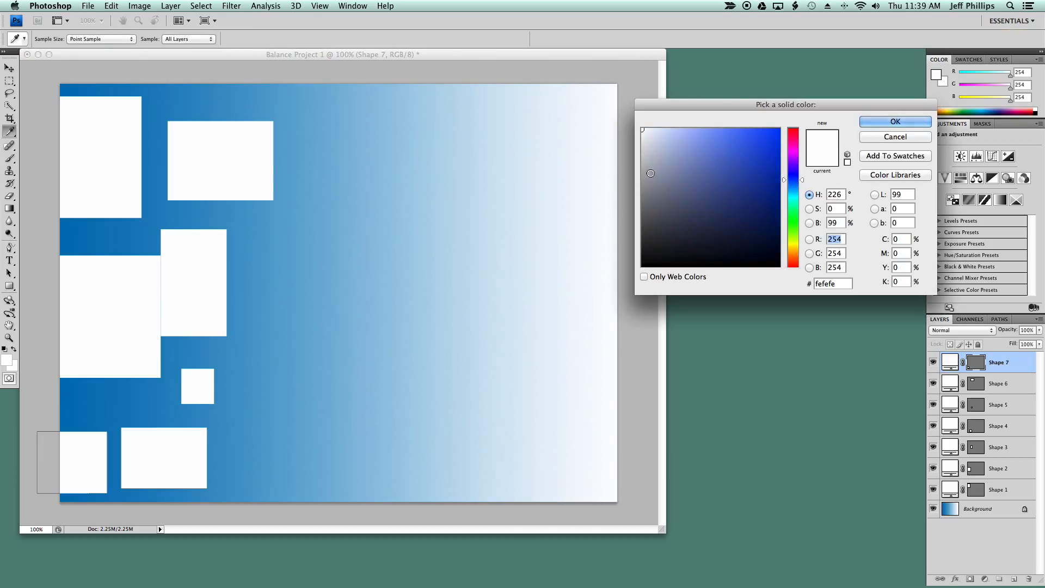
left_click(659, 131)
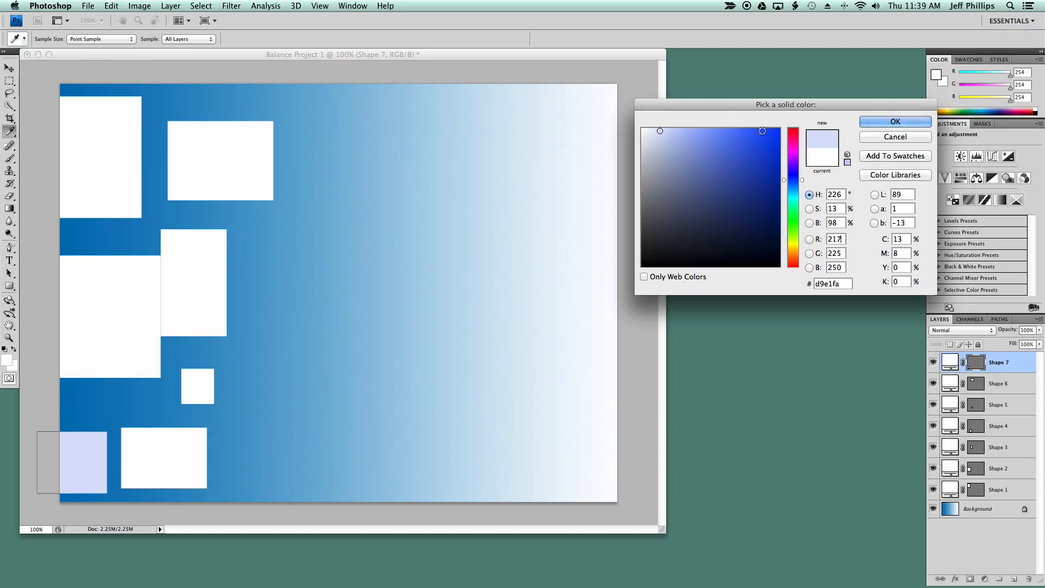
left_click(862, 124)
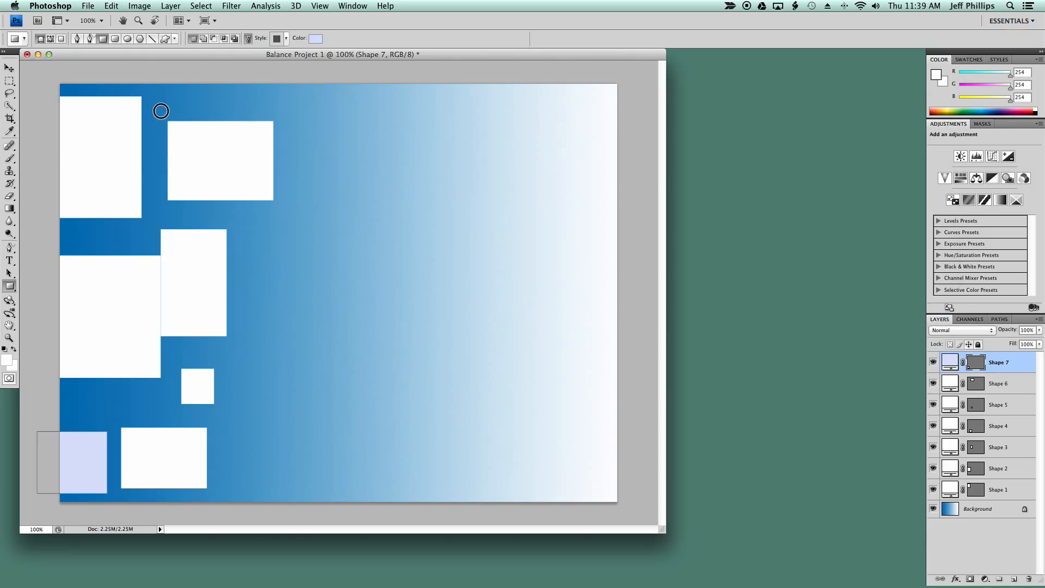
Draw three light blue rectangles overlapping the upper, middle and left-edge white rectangles.
left_click_drag(156, 108, 205, 166)
left_click_drag(258, 266, 203, 351)
left_click_drag(76, 406, 133, 315)
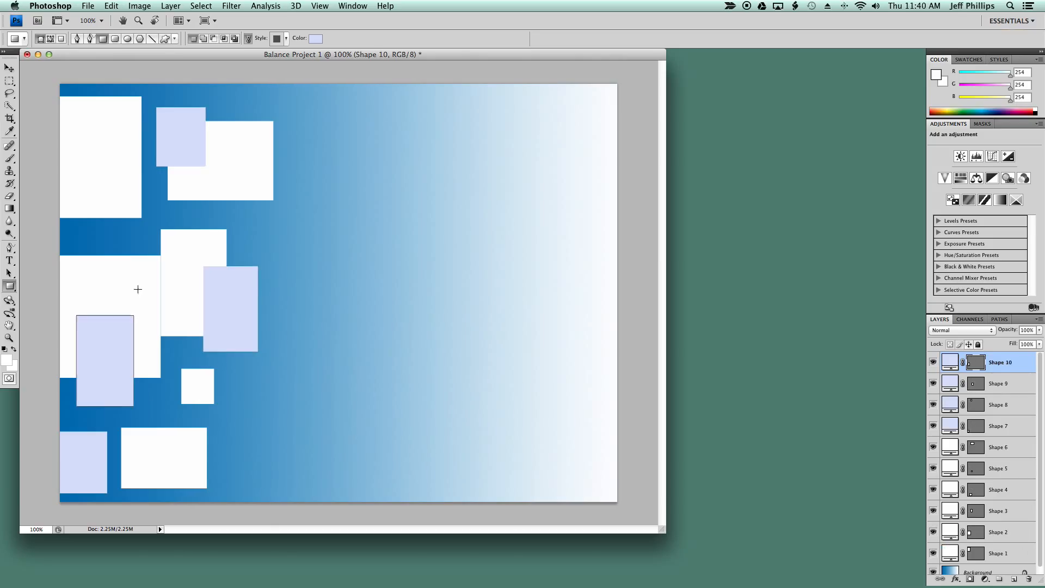
Change the color of the rectangle overlapping the large left-edge white rectangle to periwinkle blue 8a9cd9.
left_click(316, 37)
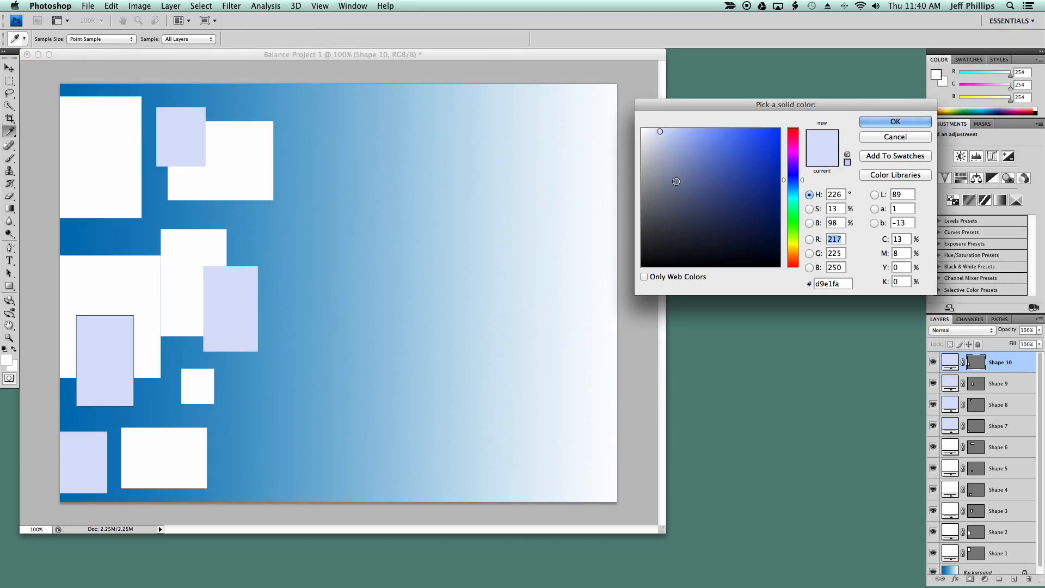
left_click(676, 181)
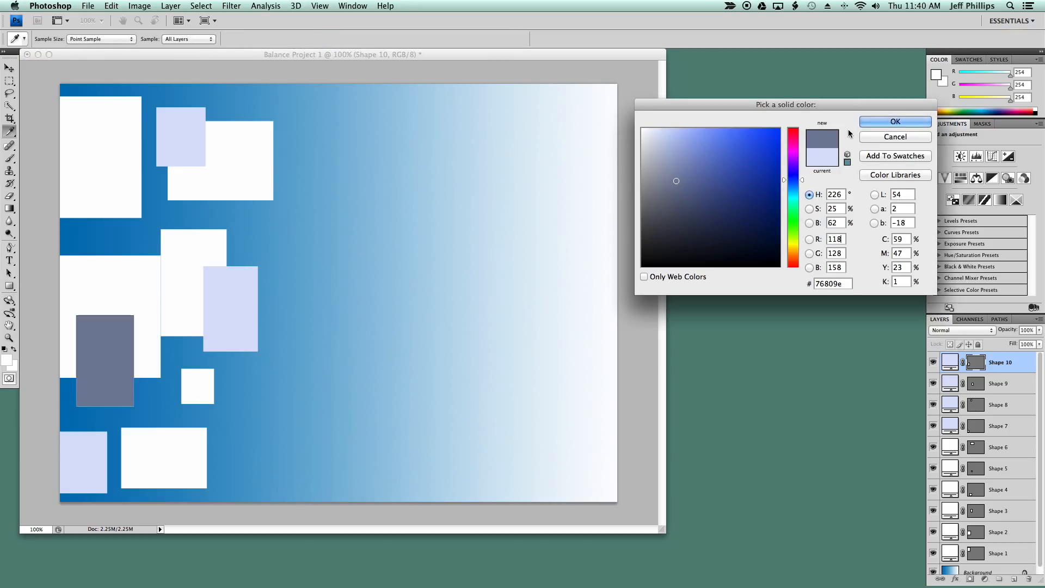
left_click(693, 149)
key("Return")
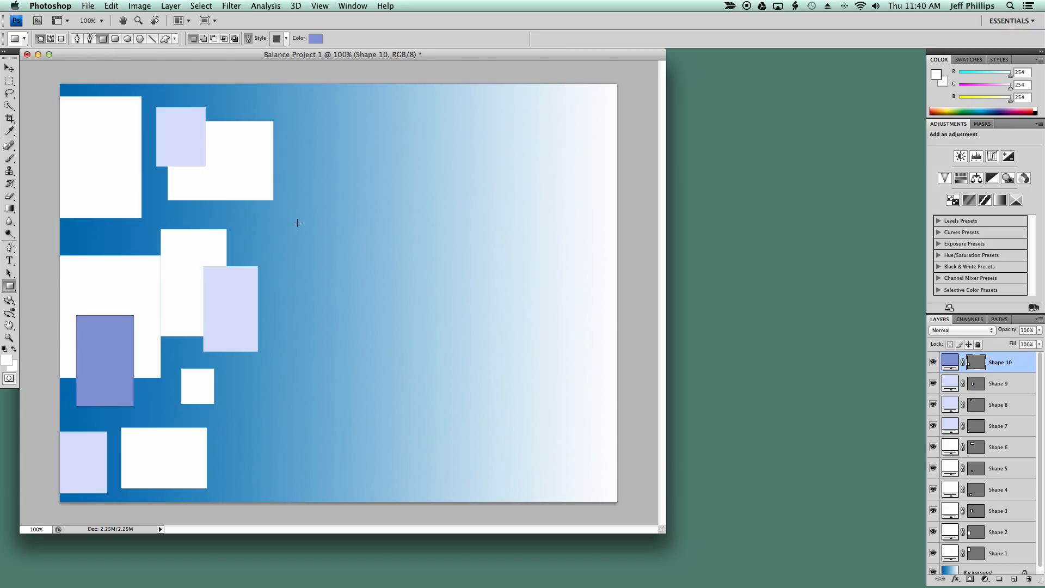
Draw three small periwinkle rectangles, one overlapping the upper white rectangle and two around the lower white one.
left_click_drag(239, 228, 285, 163)
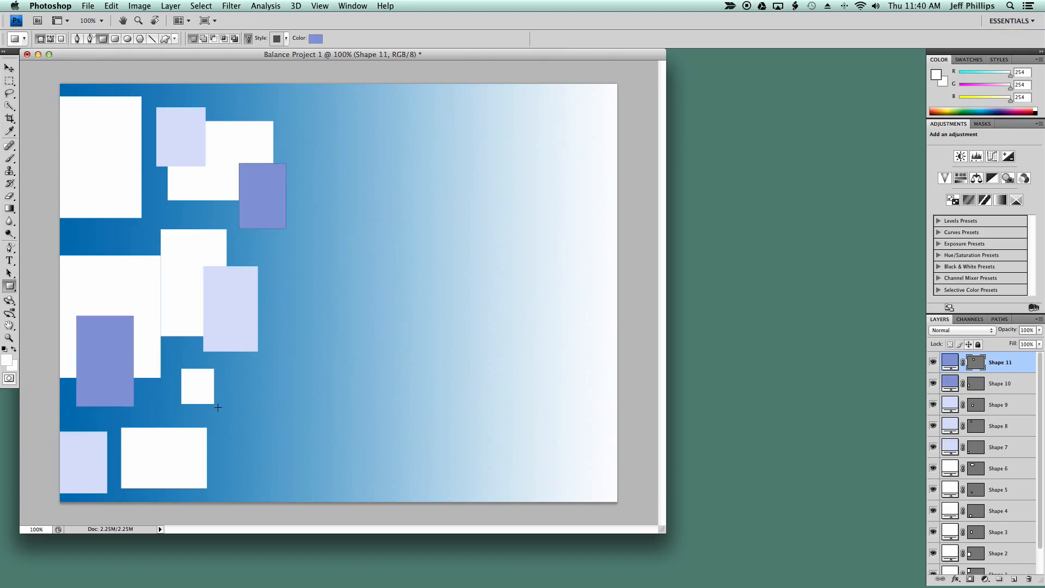
left_click_drag(218, 408, 243, 458)
left_click_drag(139, 420, 160, 448)
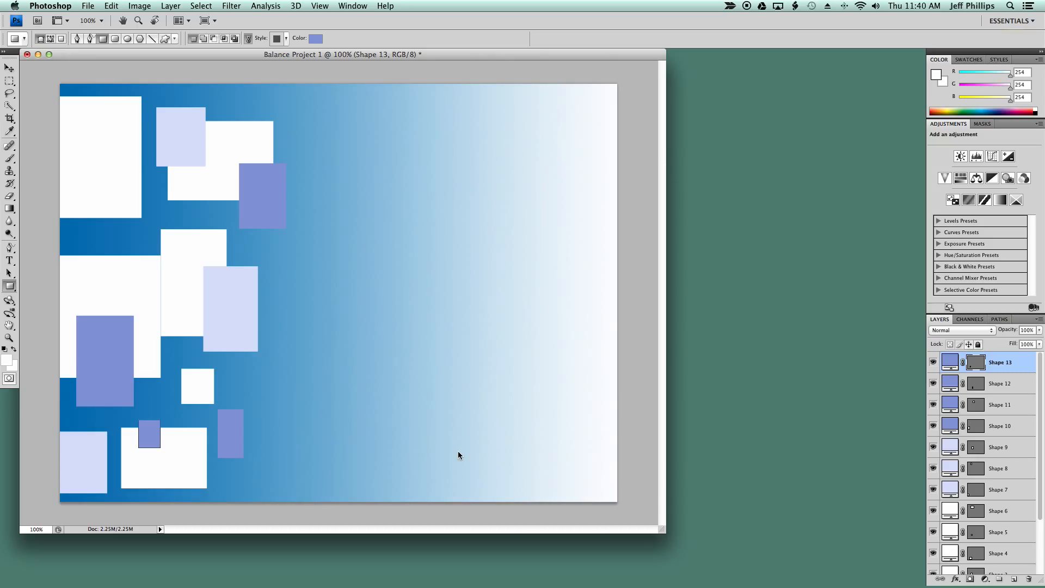
Switch to the Ellipse tool and change the current shape color, including the smallest lower rectangle, to bright blue 033efc.
left_click(128, 38)
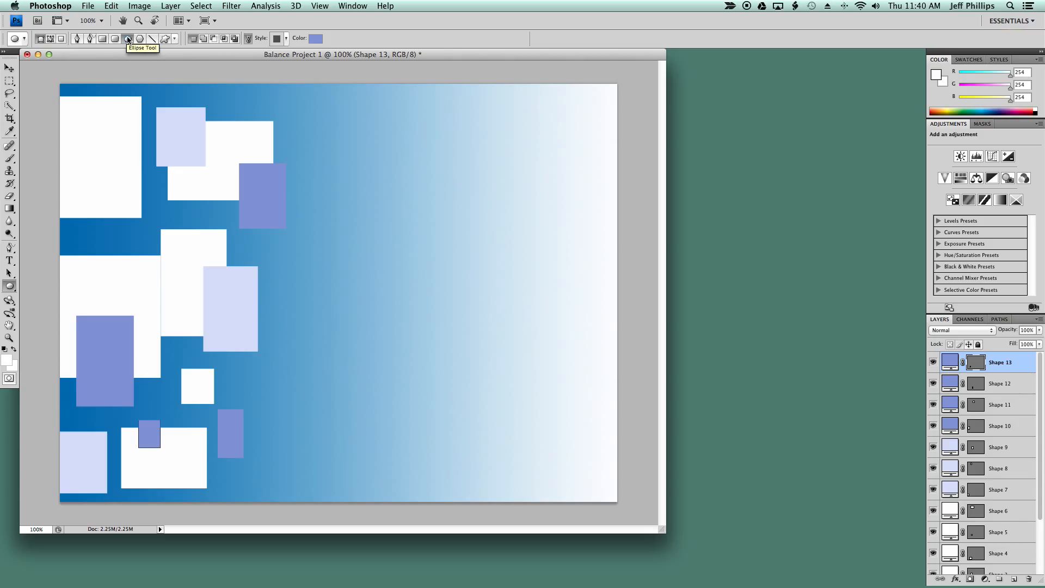
left_click(315, 38)
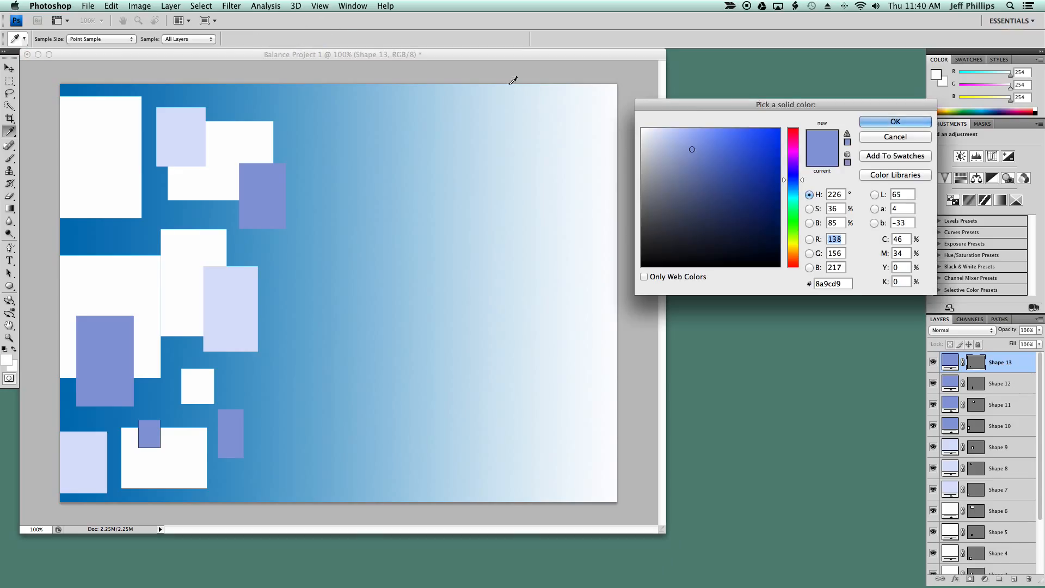
left_click(779, 129)
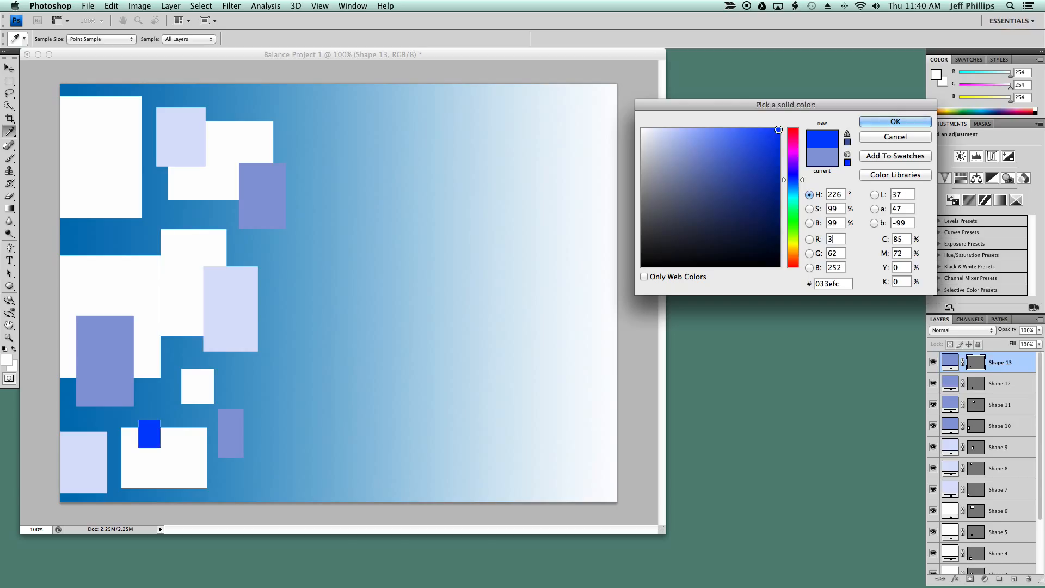
left_click(878, 122)
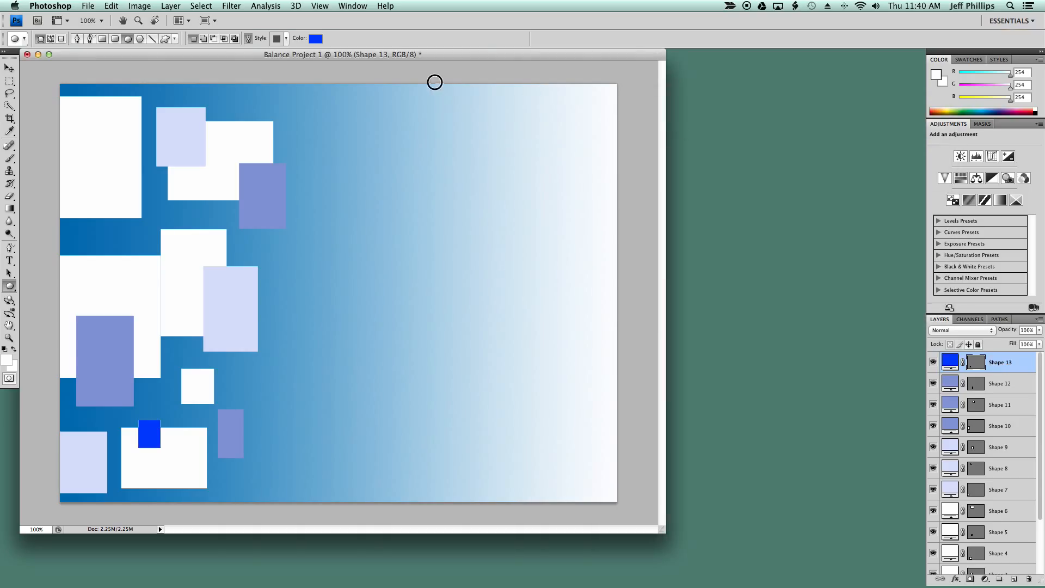
Draw eight bright blue ellipses of varied sizes scattered down the light right side of the canvas.
left_click_drag(434, 82, 458, 101)
left_click_drag(544, 127, 531, 195)
mouse_move(516, 229)
left_mouse_down()
mouse_move(536, 272)
mouse_move(580, 292)
mouse_move(600, 331)
left_mouse_up()
left_click_drag(548, 354, 507, 382)
left_click_drag(515, 432, 561, 474)
left_click_drag(588, 409, 607, 446)
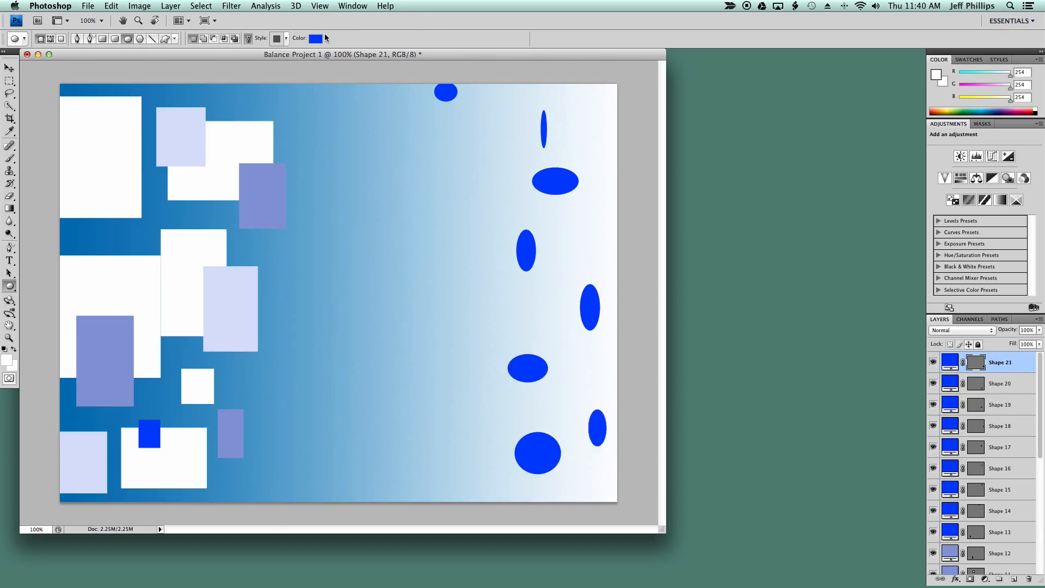
Change the color of the ellipse near the canvas's lower-right edge to the print-safe blue 4360bf.
left_click(321, 38)
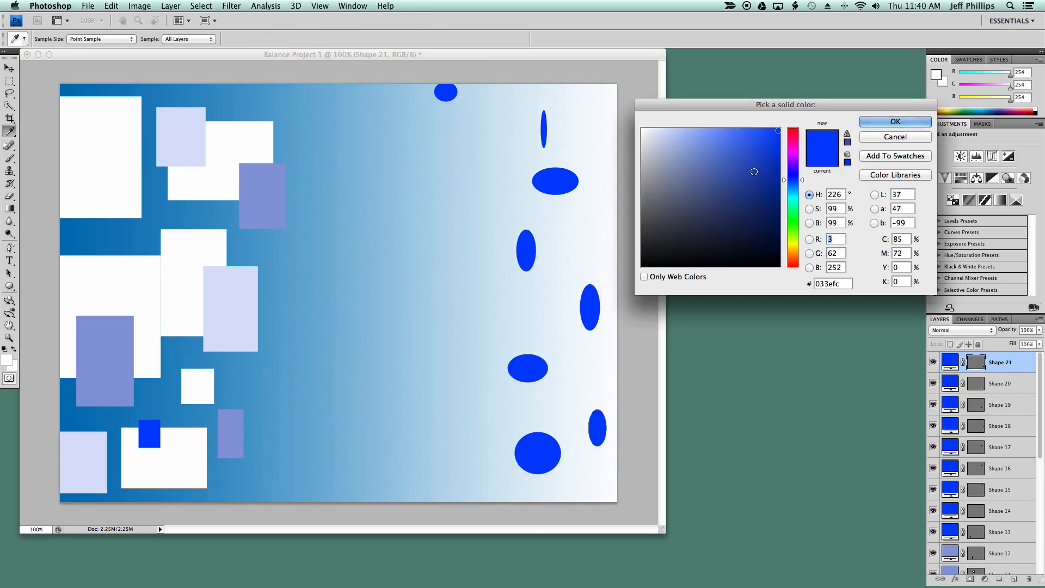
left_click(846, 142)
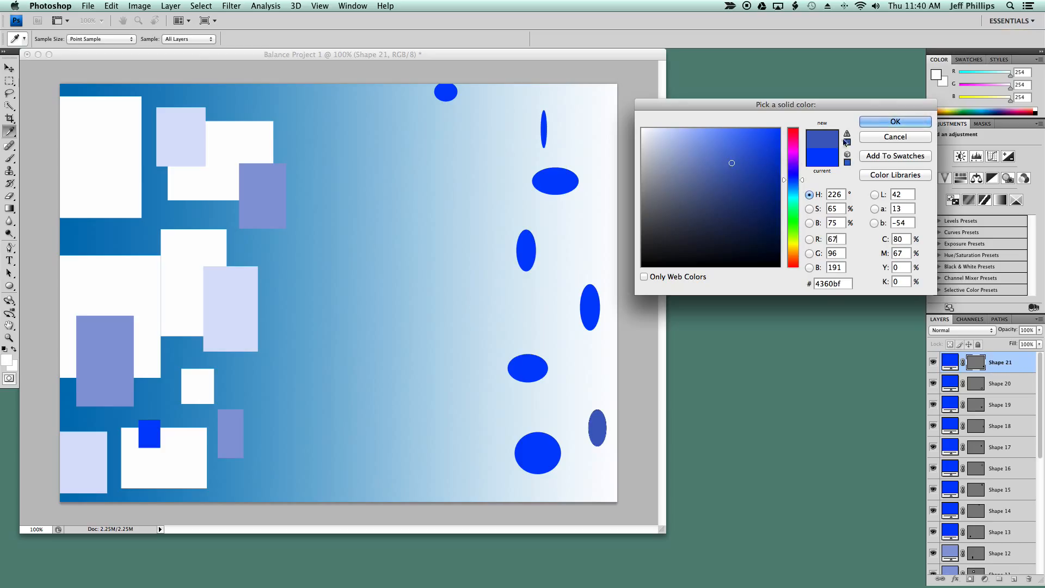
left_click(880, 120)
Draw seven medium blue ellipses of varied sizes among the bright blue ones on the canvas's right side.
left_click_drag(470, 150, 528, 196)
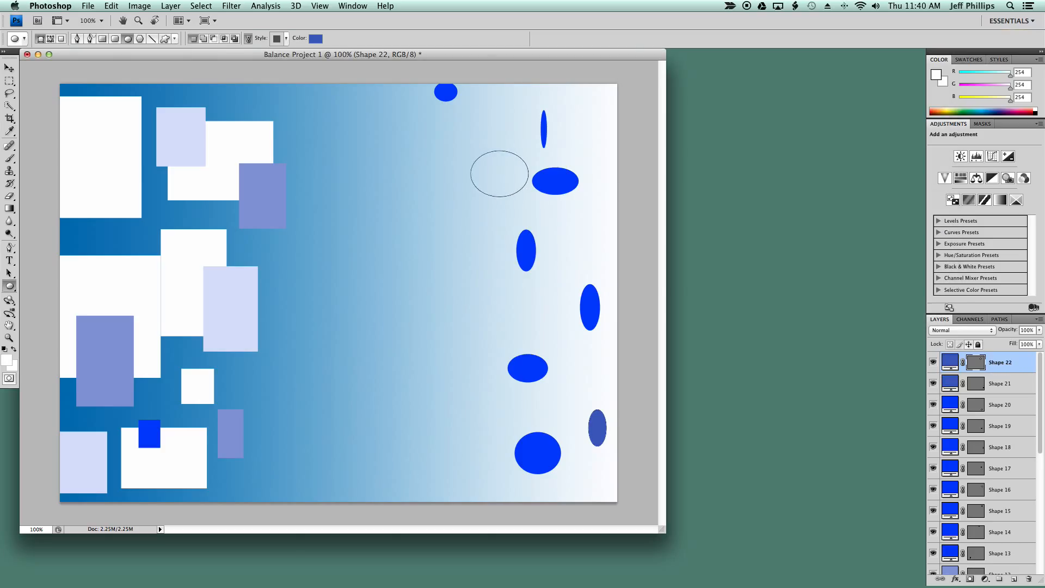
left_click_drag(504, 104, 562, 145)
left_click_drag(453, 243, 478, 283)
left_click_drag(567, 229, 604, 264)
left_click_drag(480, 327, 502, 377)
left_click_drag(453, 403, 438, 451)
left_click_drag(517, 312, 563, 329)
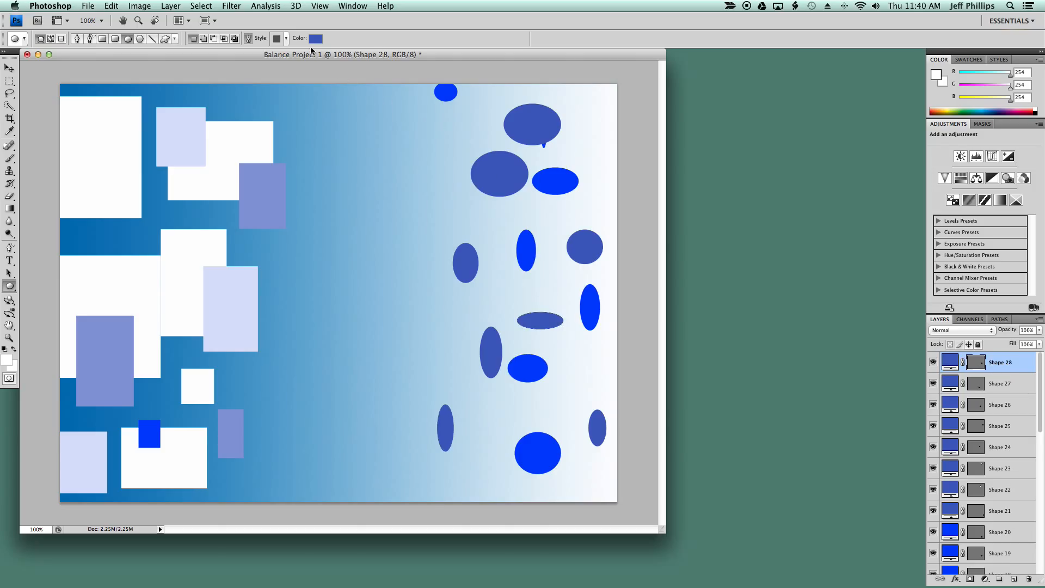
Change the color of the flat ellipse in the middle of the right-side group to a dark grayish blue.
left_click(316, 38)
left_click(716, 191)
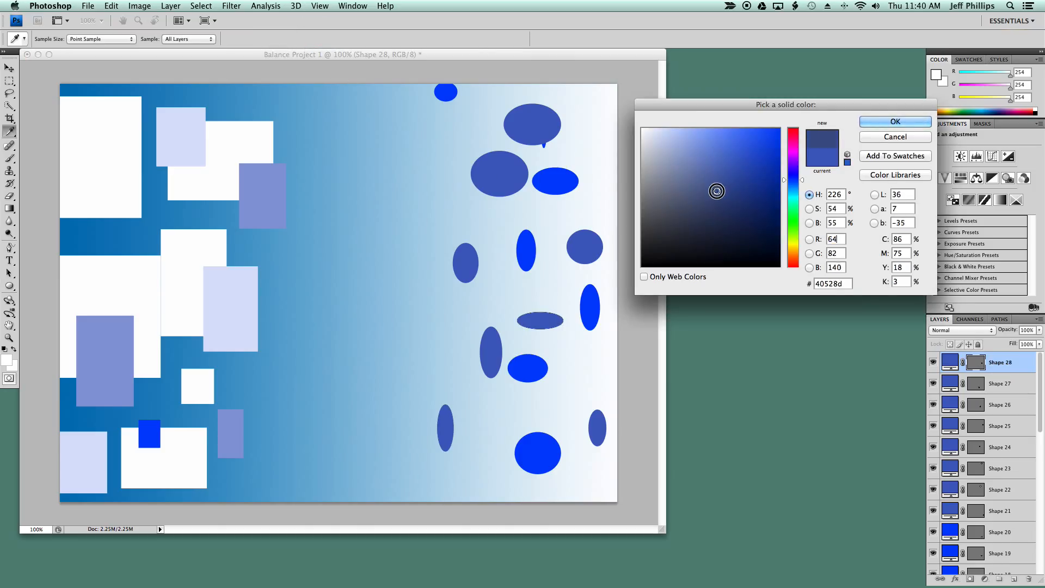
left_click(708, 202)
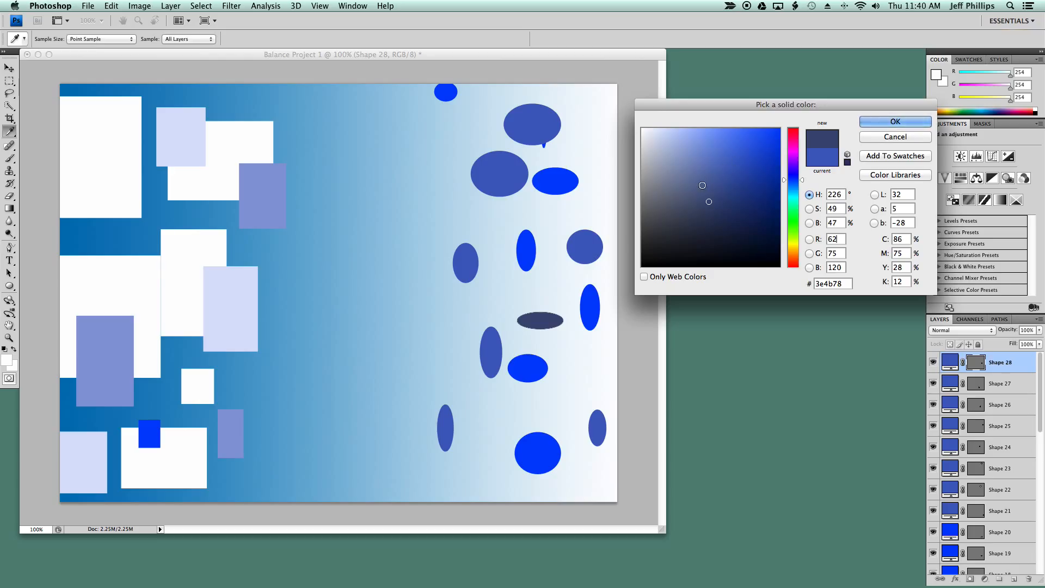
left_click(870, 120)
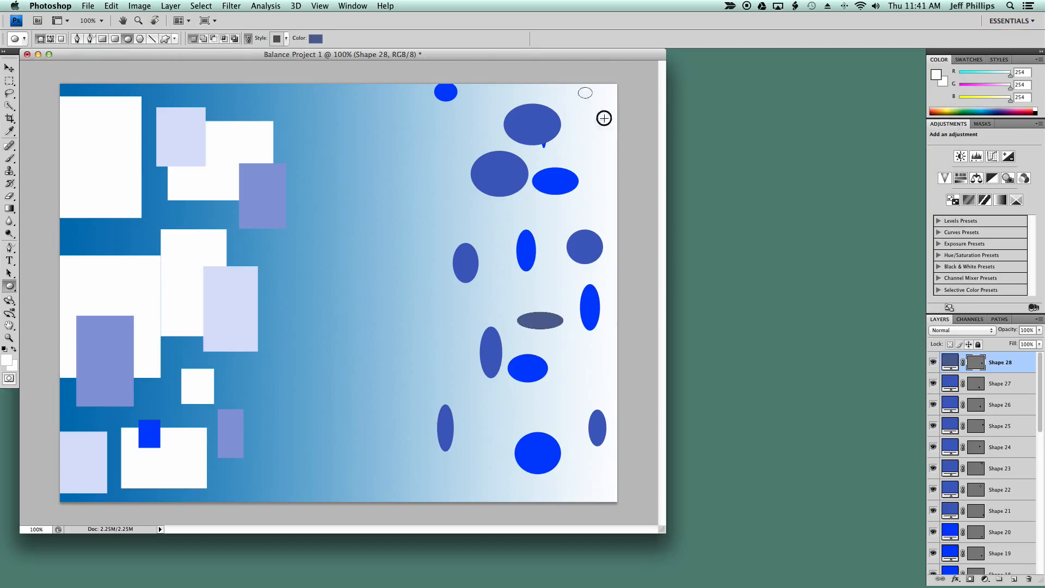
Fill the gaps between the right-side ellipses with thirteen dark grayish-blue ellipses, from large ones to tiny ones.
mouse_move(604, 119)
left_mouse_down()
mouse_move(619, 137)
mouse_move(605, 204)
left_mouse_up()
left_click_drag(453, 224, 500, 257)
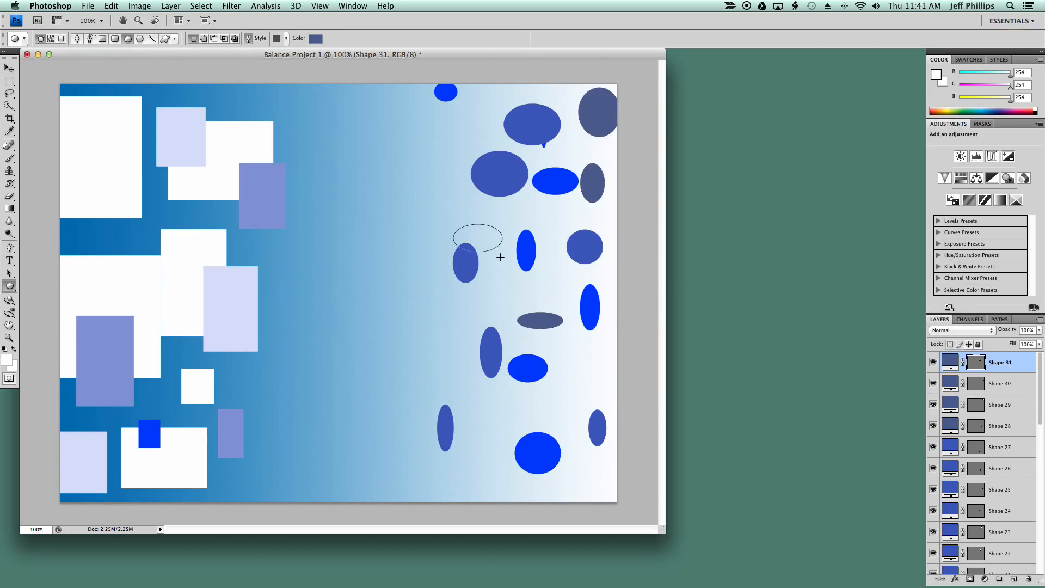
left_click_drag(462, 311, 437, 352)
mouse_move(460, 415)
left_mouse_down()
mouse_move(494, 462)
mouse_move(436, 496)
left_mouse_up()
left_click_drag(573, 366, 595, 412)
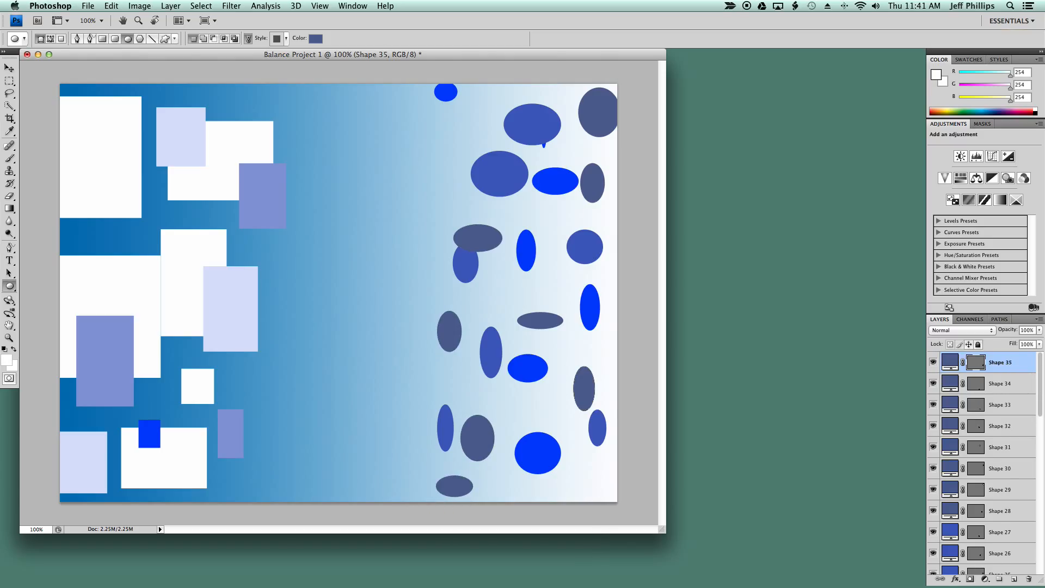
left_click_drag(586, 502, 513, 476)
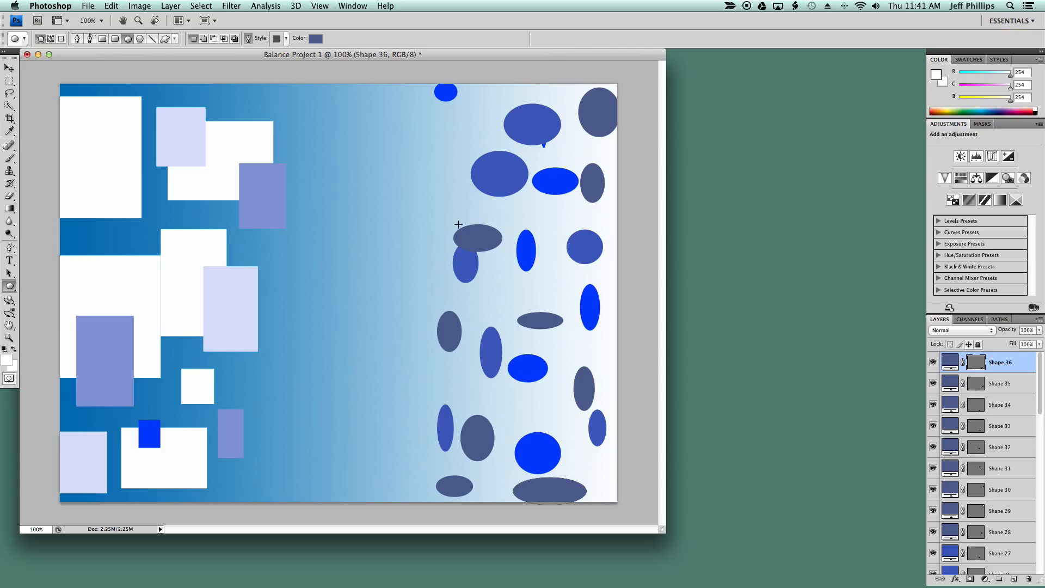
mouse_move(445, 164)
left_mouse_down()
mouse_move(459, 158)
mouse_move(445, 198)
left_mouse_up()
mouse_move(491, 275)
left_mouse_down()
mouse_move(514, 297)
mouse_move(560, 300)
left_mouse_up()
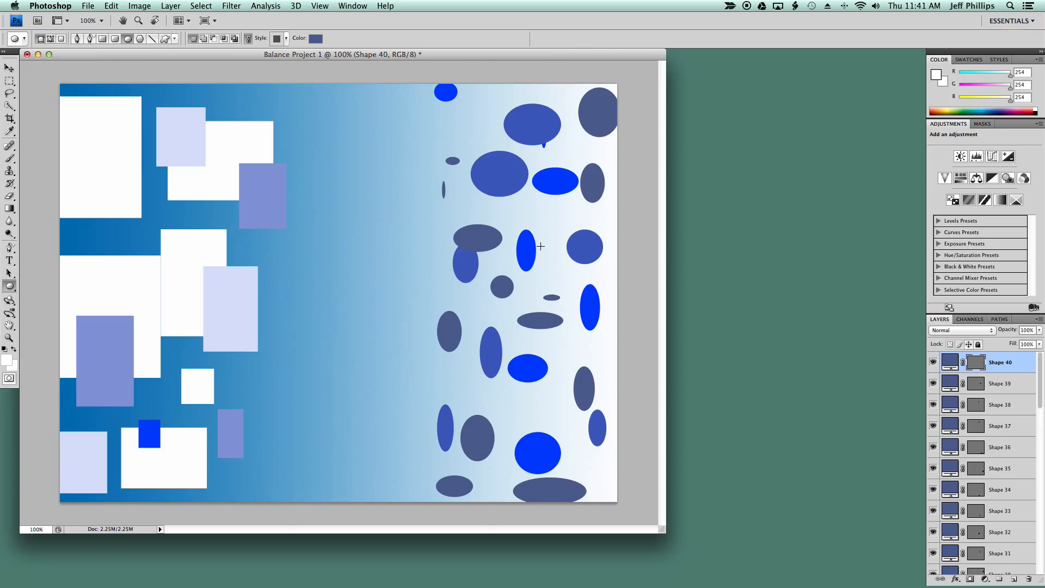
left_click_drag(540, 221, 547, 225)
Select all the ellipses with the Move tool and stretch them toward the canvas center to 139.6% width.
left_click(9, 68)
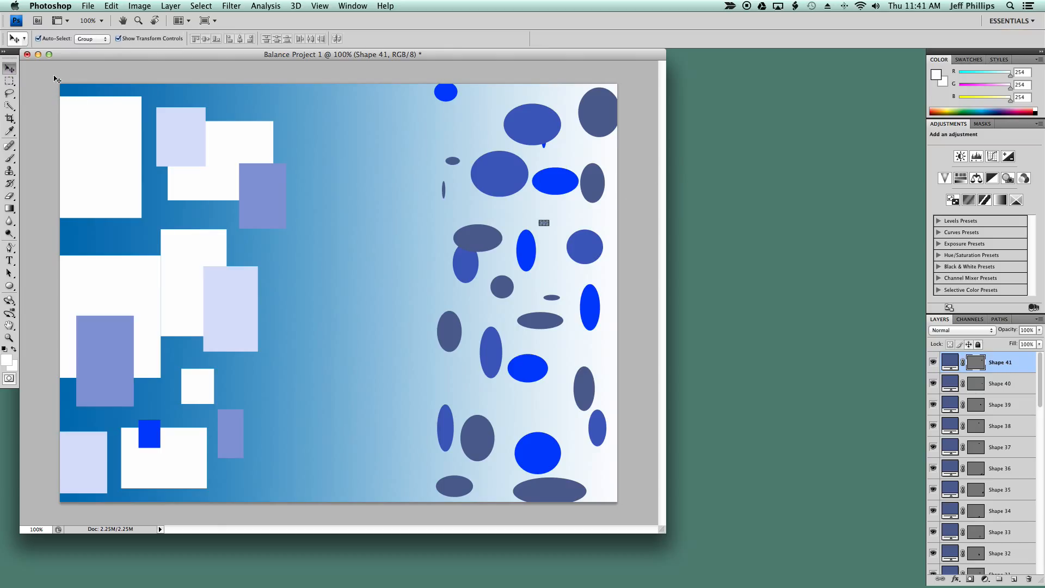
left_click_drag(54, 79, 305, 497)
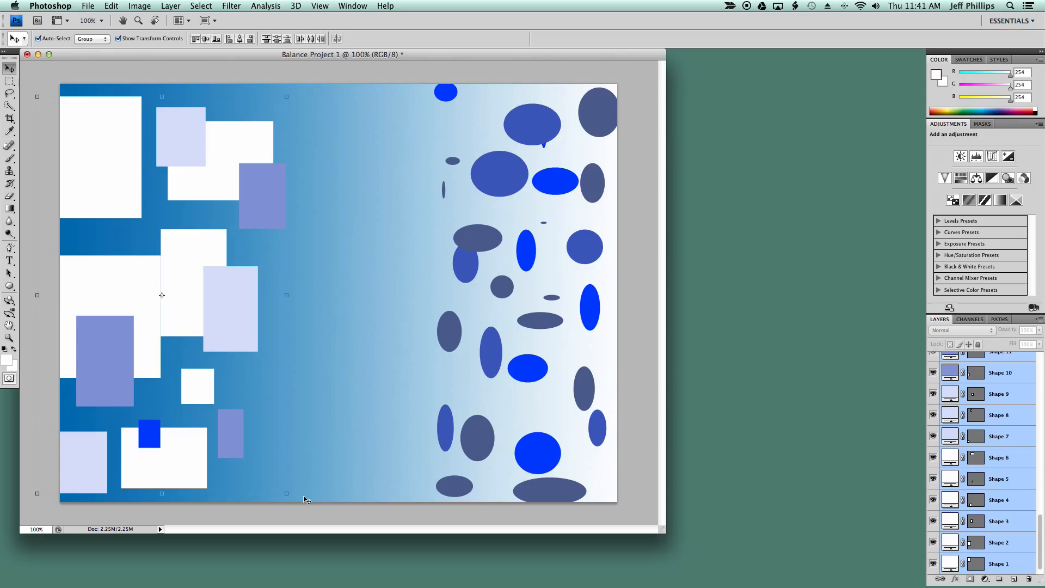
left_click(388, 68)
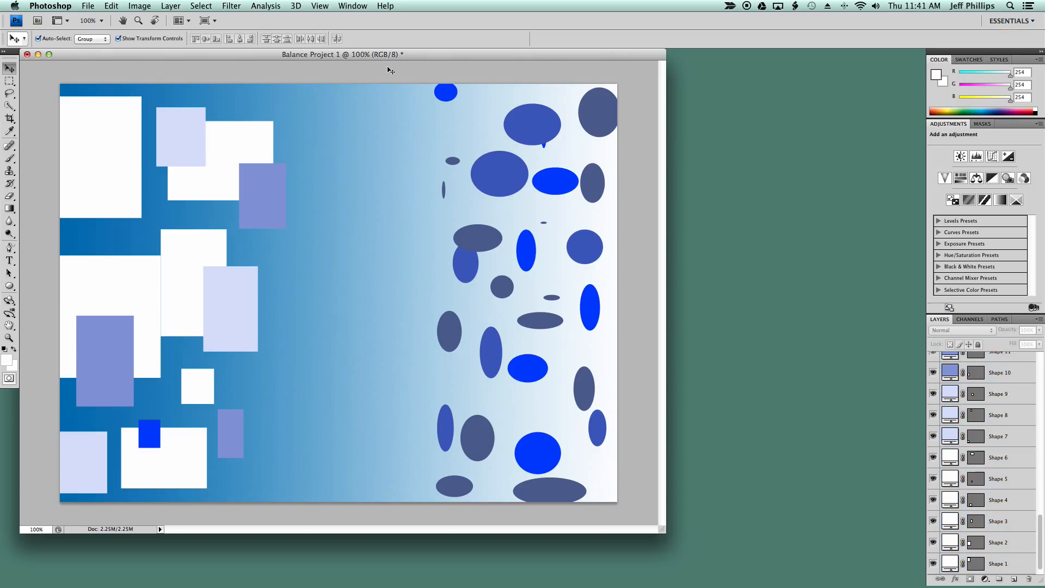
left_click_drag(404, 75, 618, 515)
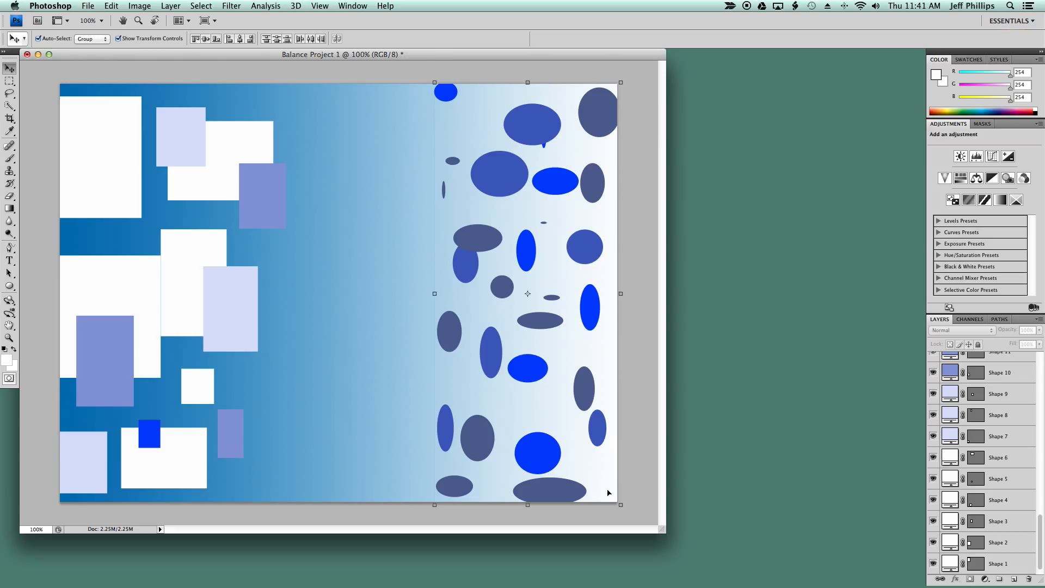
left_click_drag(434, 294, 324, 288)
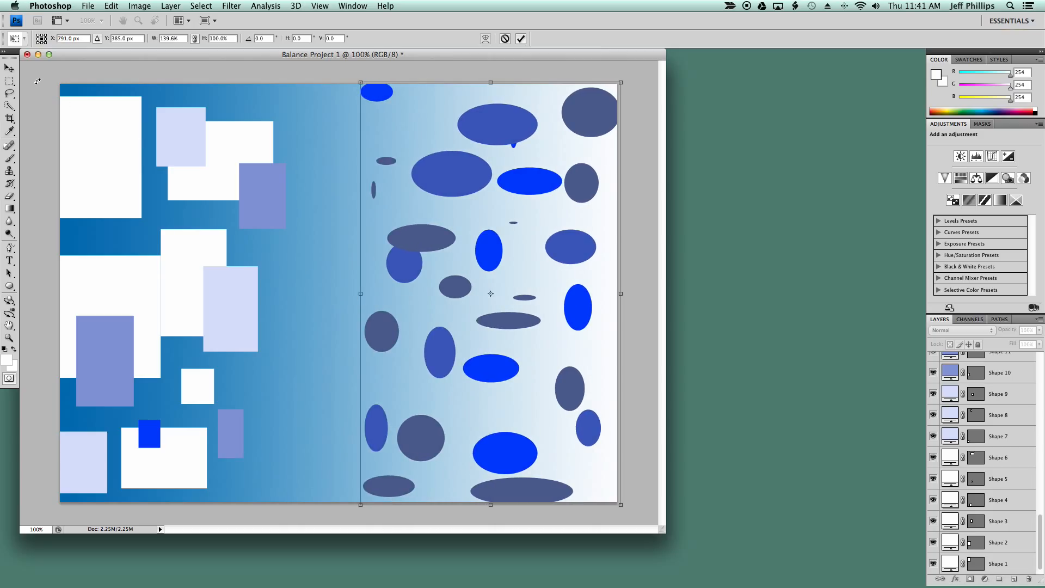
left_click(9, 67)
left_click(605, 170)
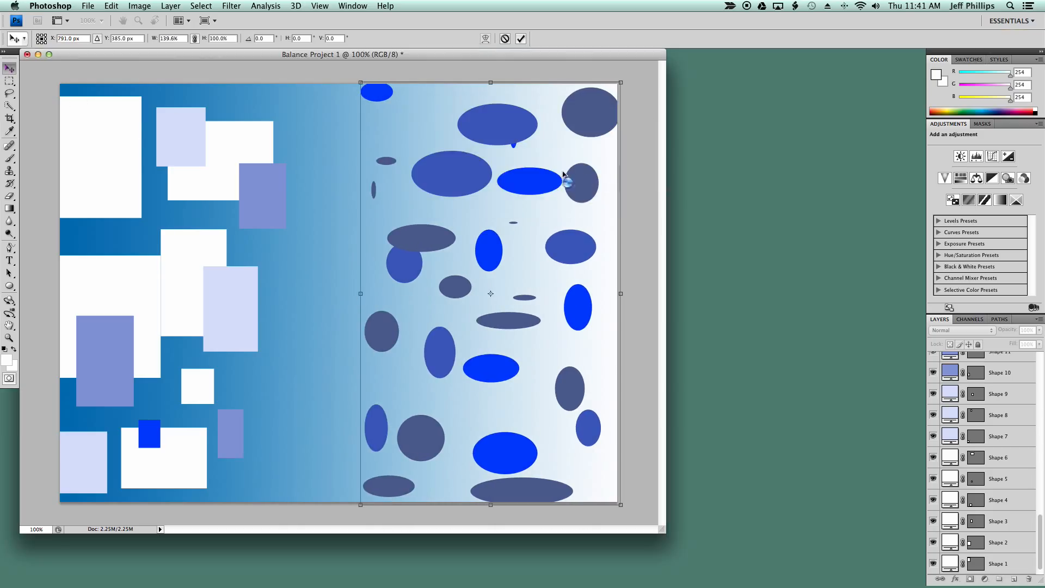
Select all the rectangles, stretch them toward the canvas center to 135.1% width, and deselect them.
left_click_drag(34, 76, 297, 514)
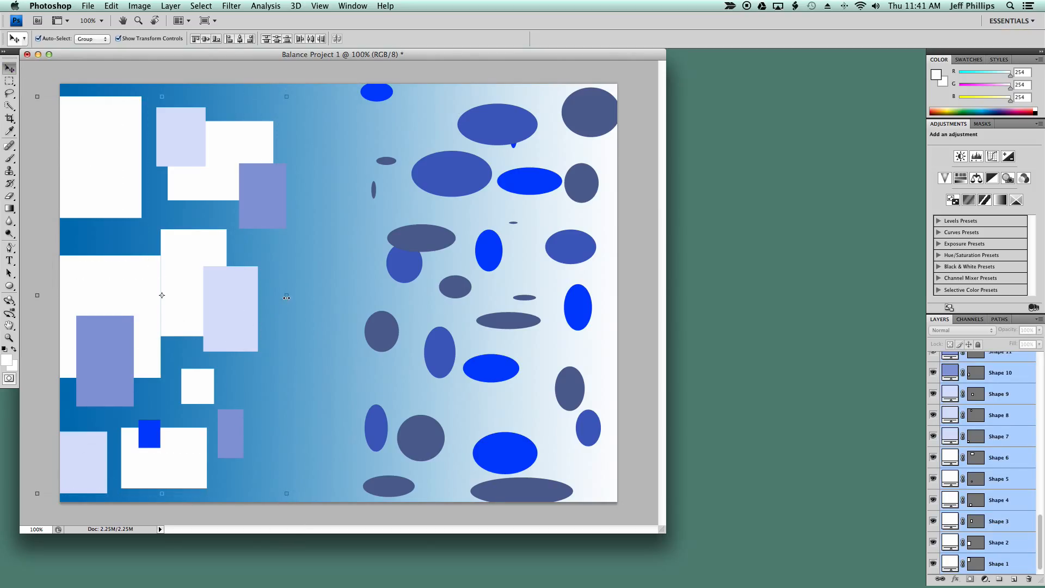
left_click_drag(287, 297, 374, 299)
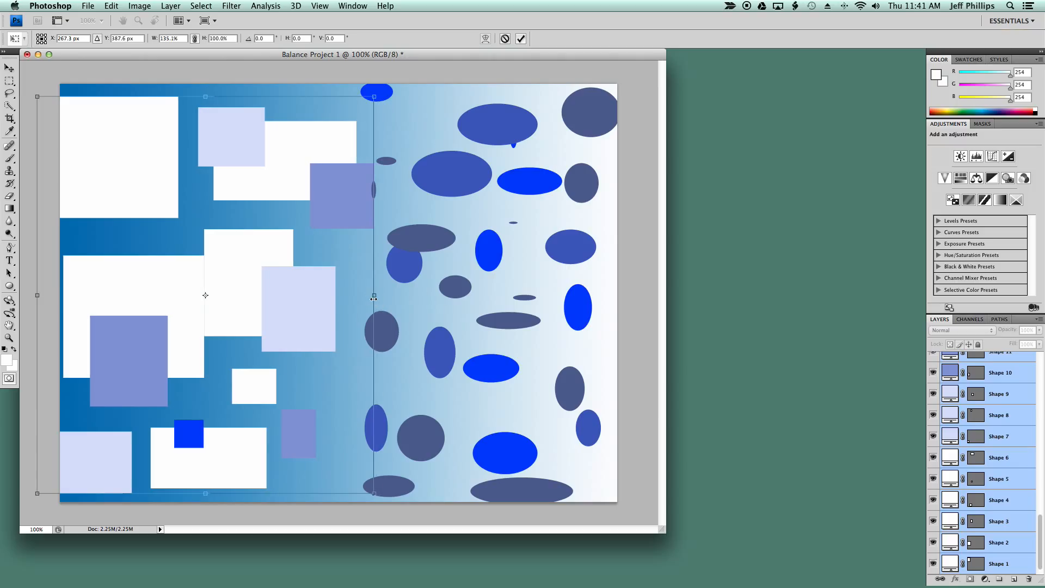
key("Return")
left_click(93, 74)
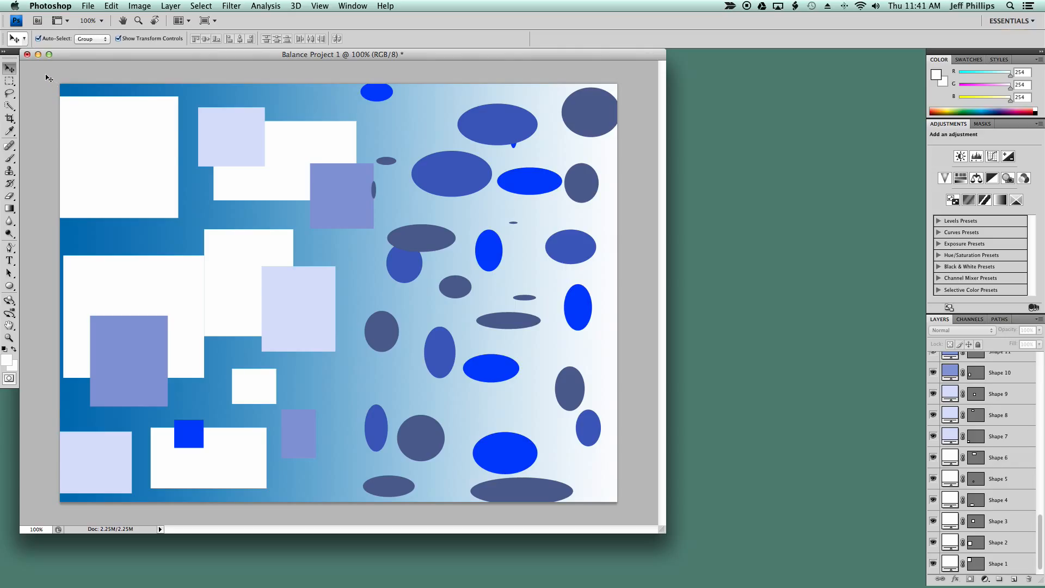
Select all the rectangles, try the Oak layer style on them, and replace it with the multicolored wavy pattern style.
left_click_drag(47, 76, 334, 506)
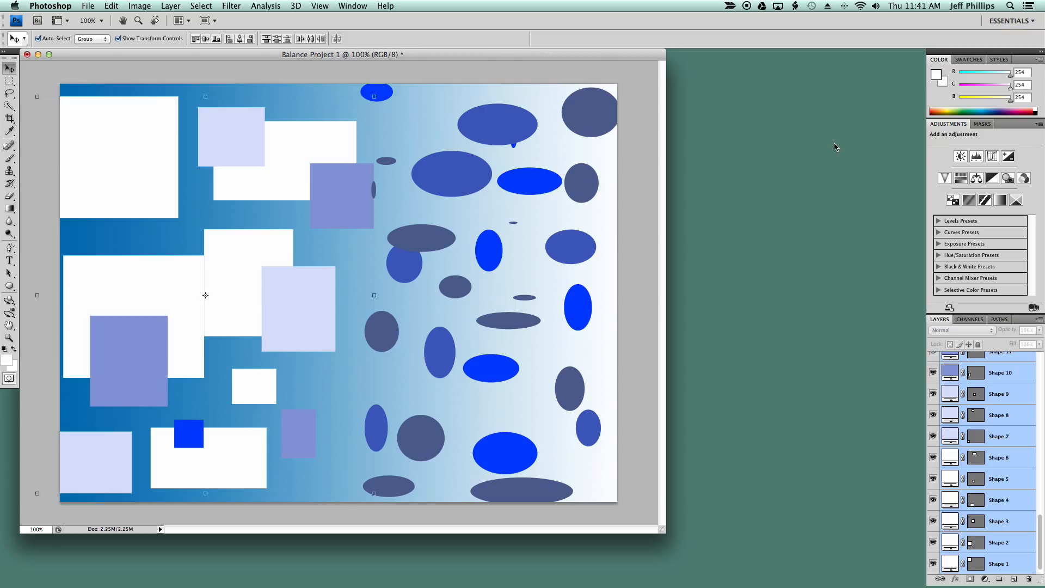
left_click(999, 60)
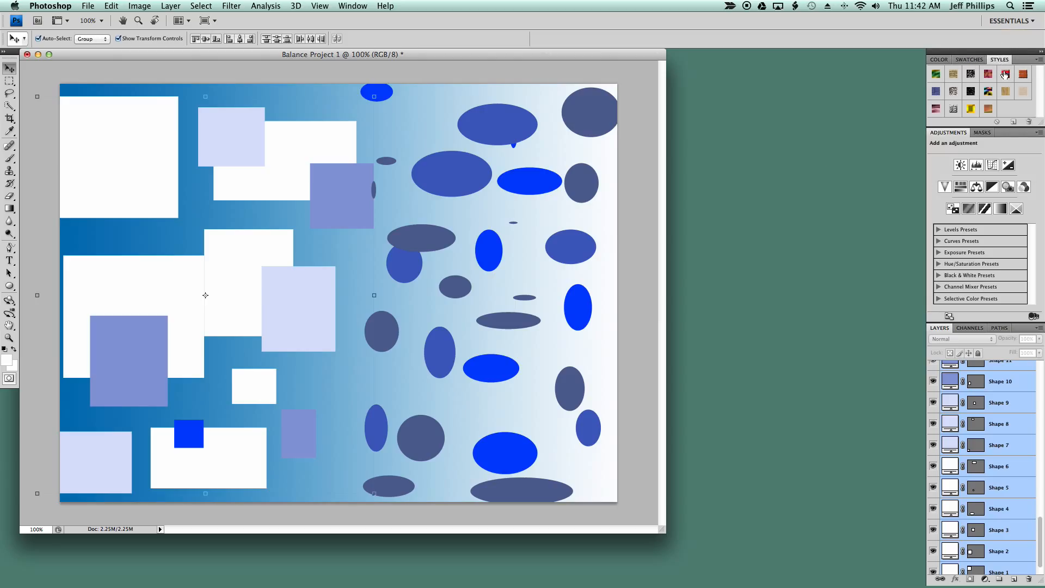
left_click(1006, 91)
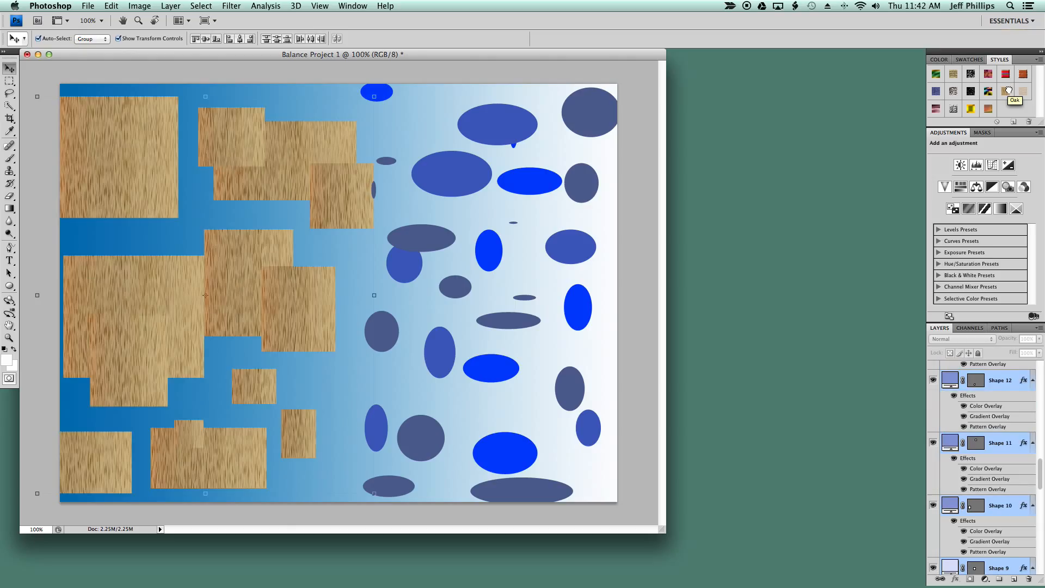
left_click(935, 74)
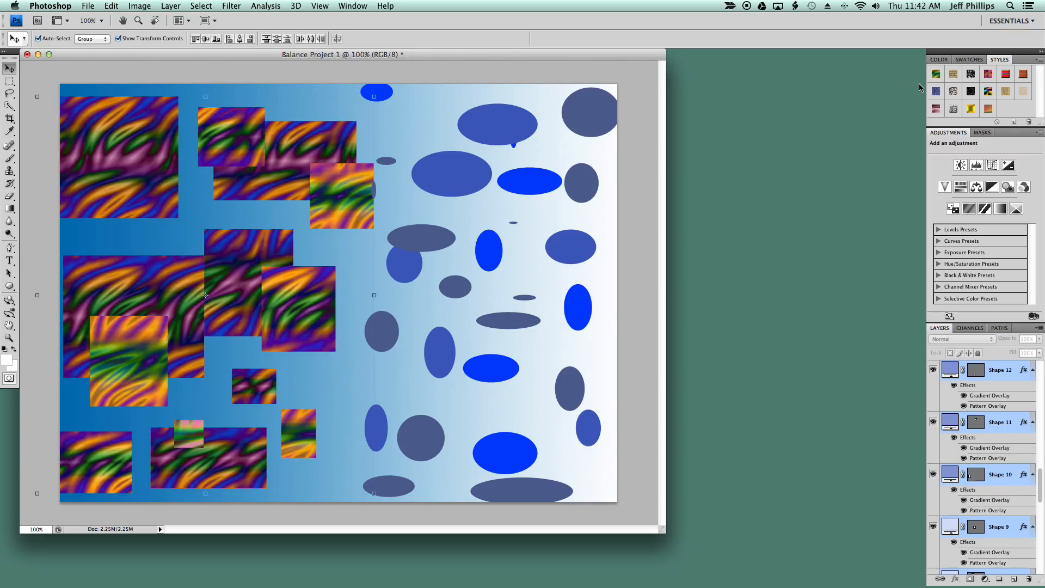